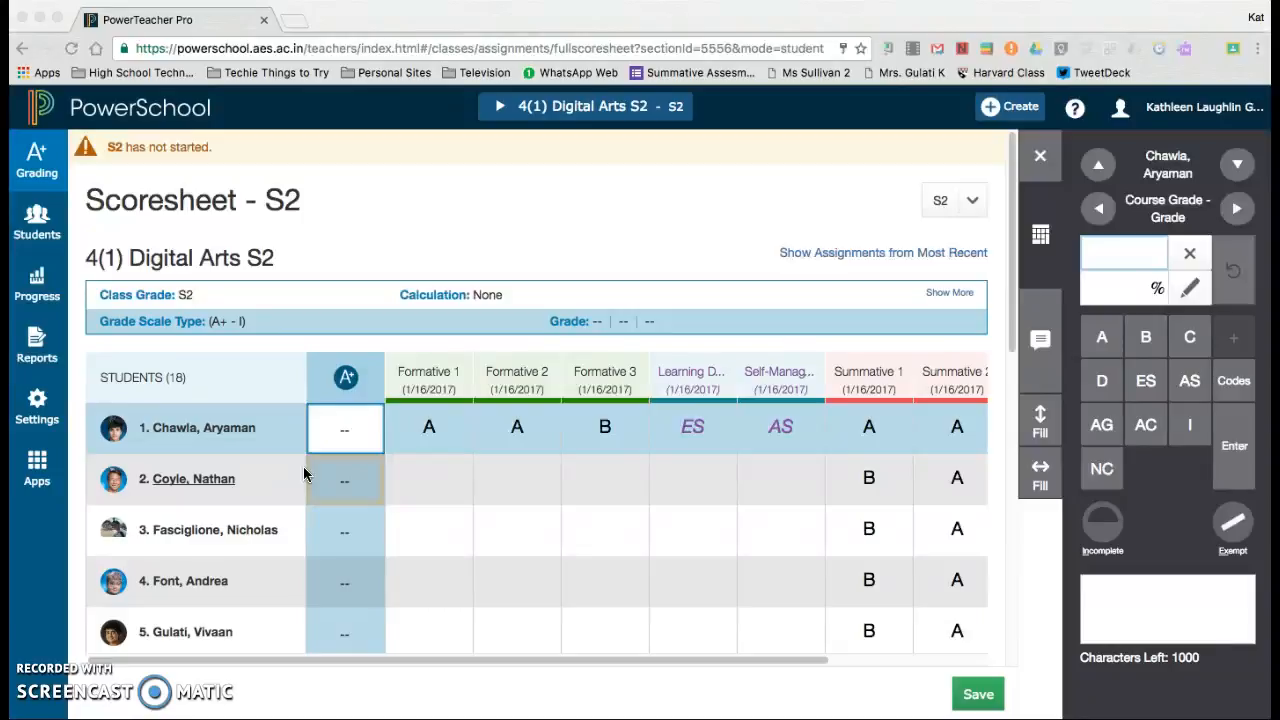
click(343, 435)
click(345, 436)
click(352, 433)
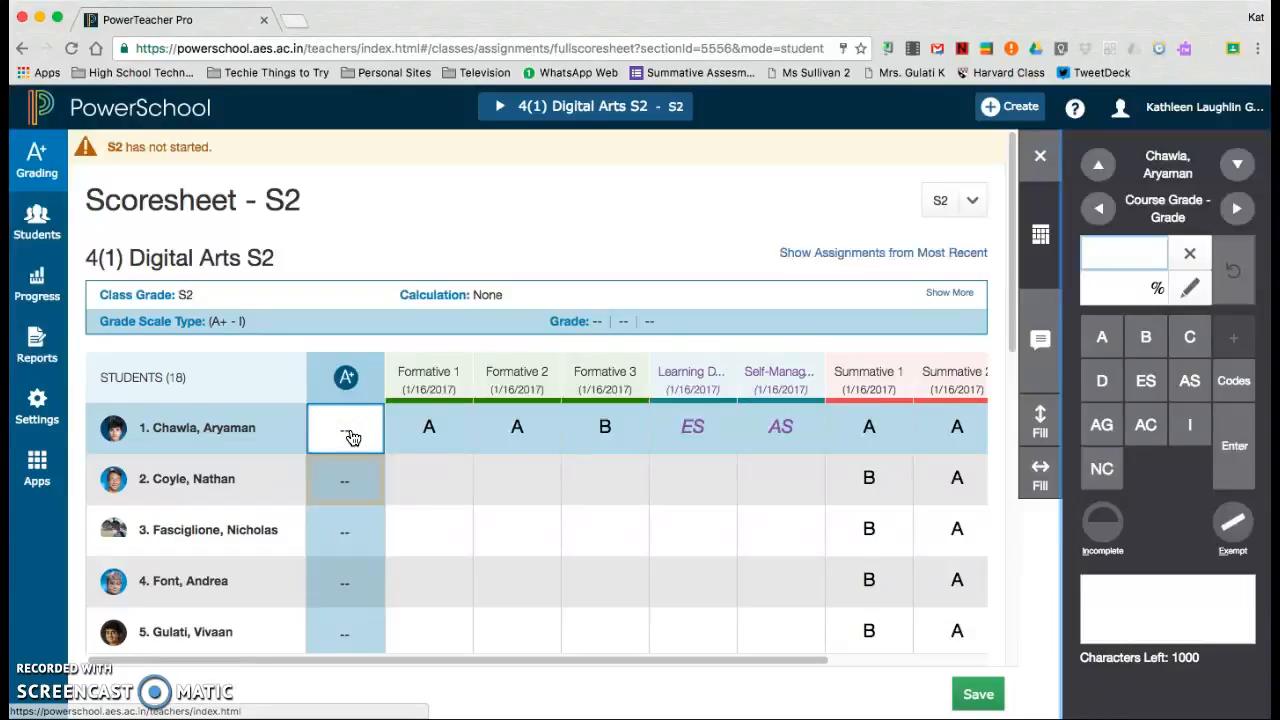
click(346, 438)
click(349, 480)
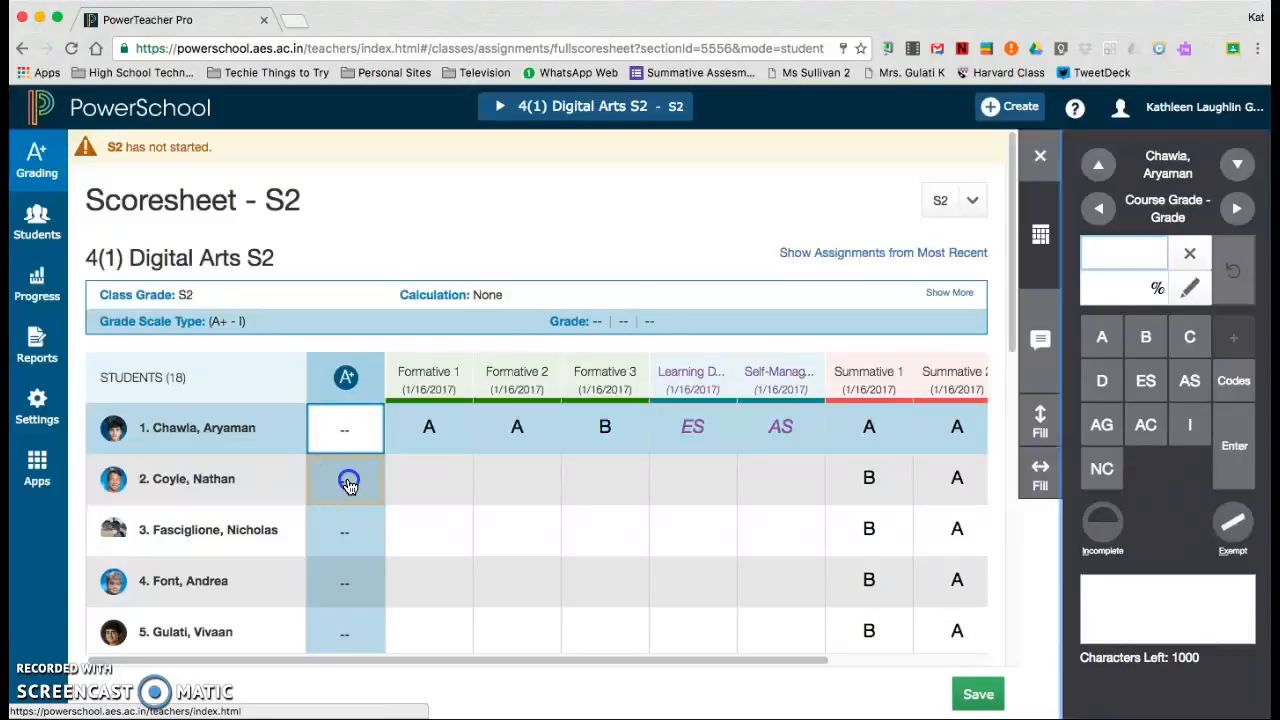
click(350, 531)
click(345, 437)
click(1040, 156)
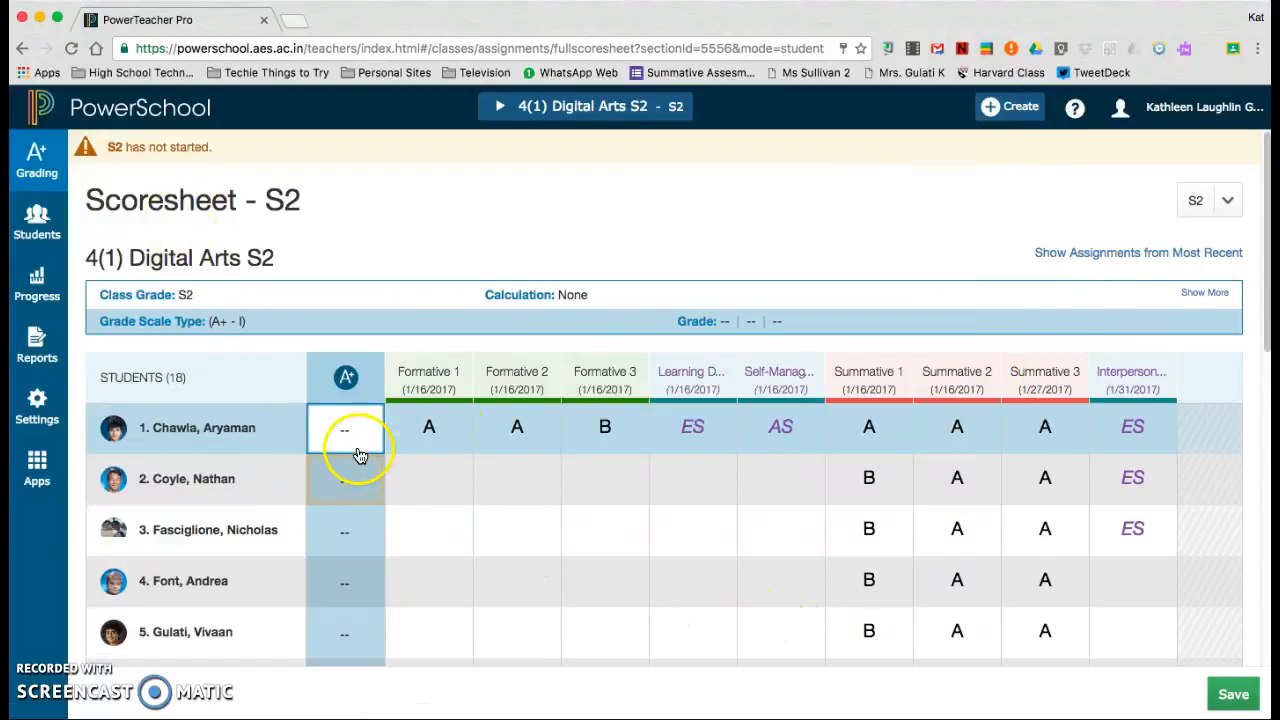
Step: Open the first student's S2 course grade, view its comment area, and return to grade entry
click(349, 431)
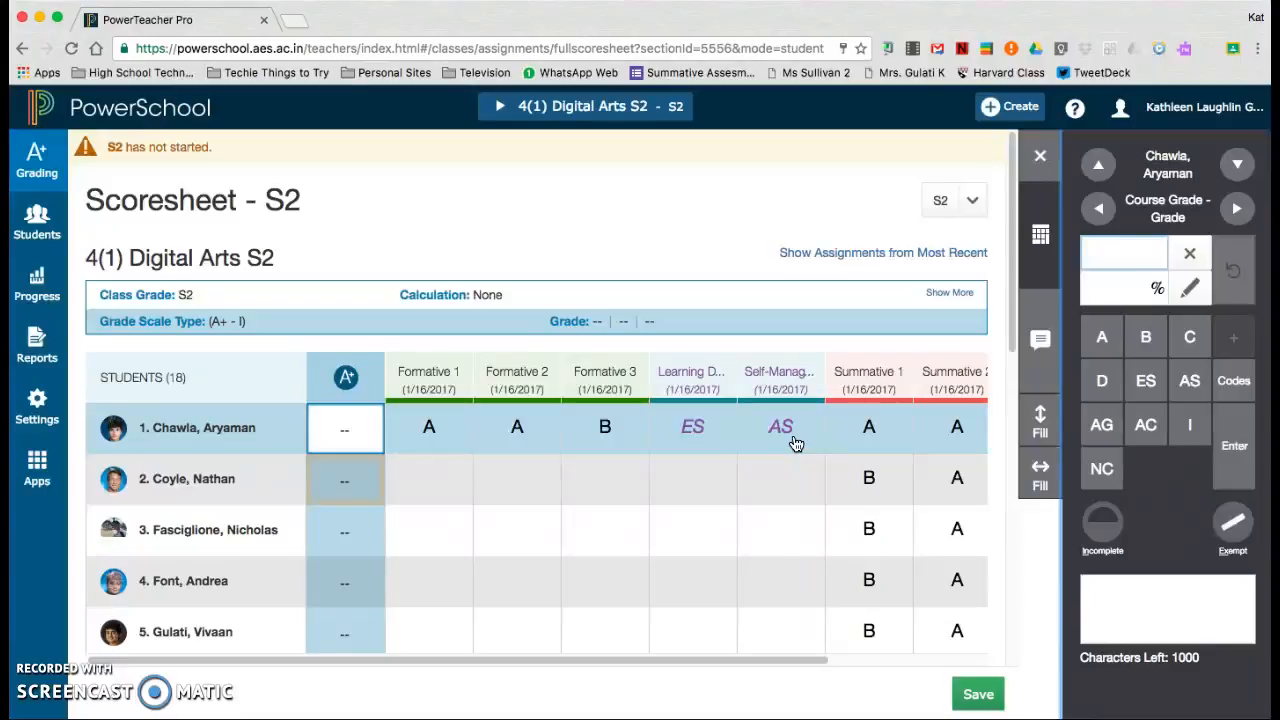
click(1040, 340)
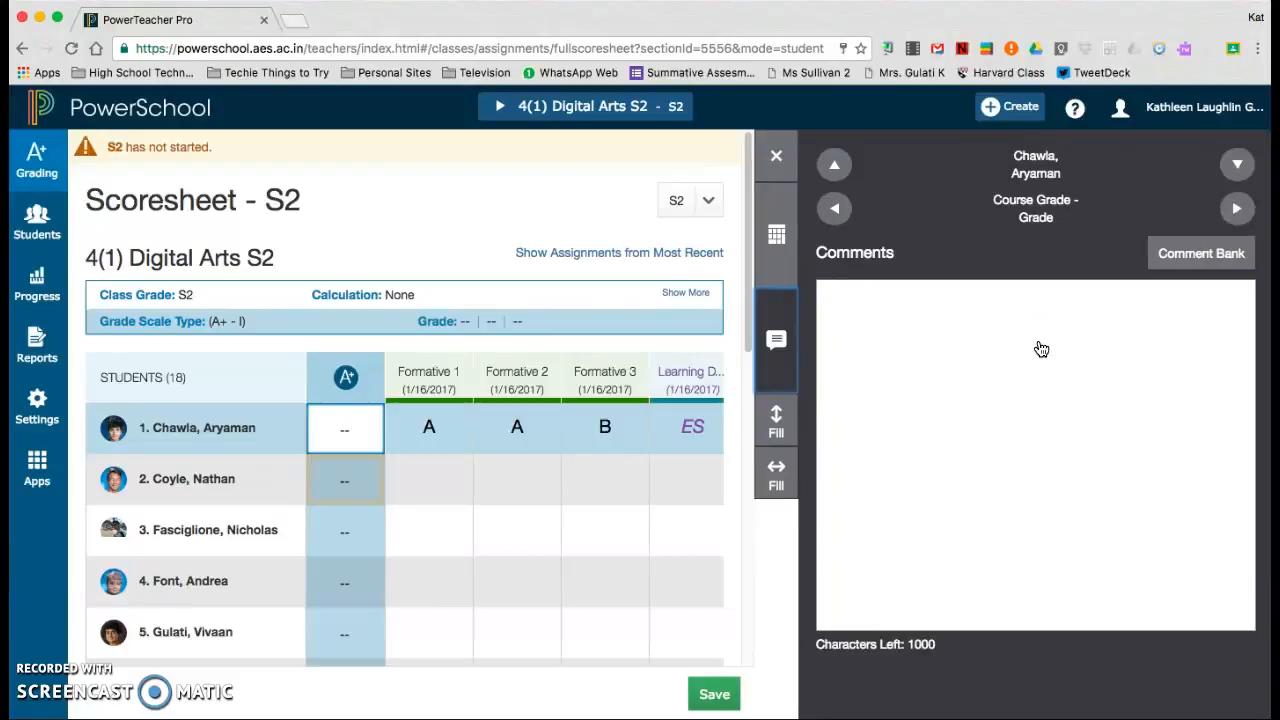
click(777, 243)
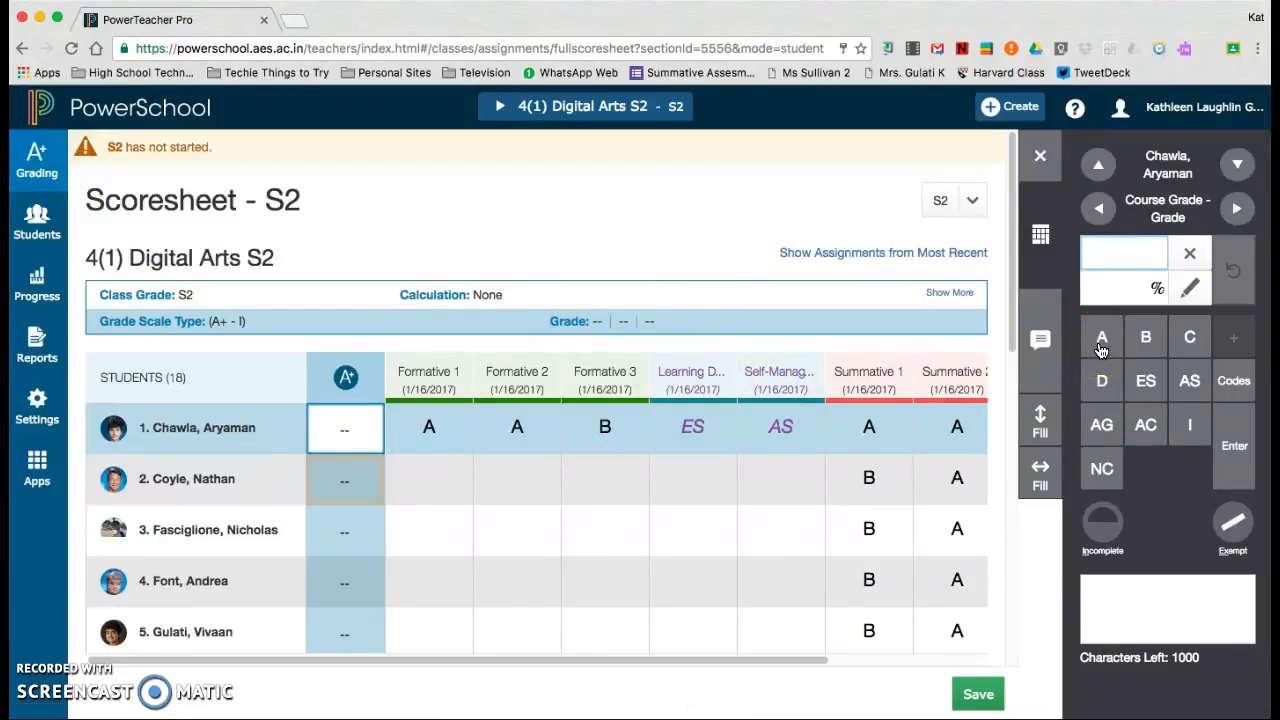
Step: Set the S2 course grades of the first four students to A, B, D and B, and save the scoresheet
click(320, 497)
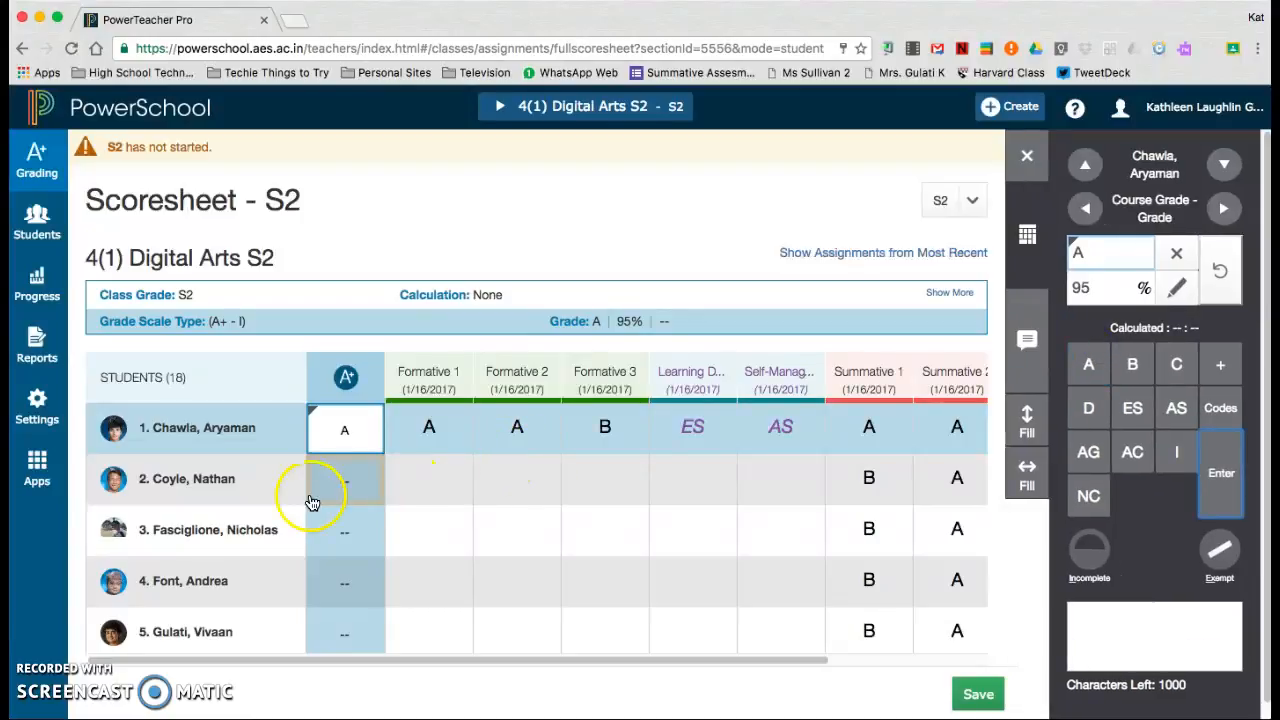
click(1080, 418)
click(1133, 337)
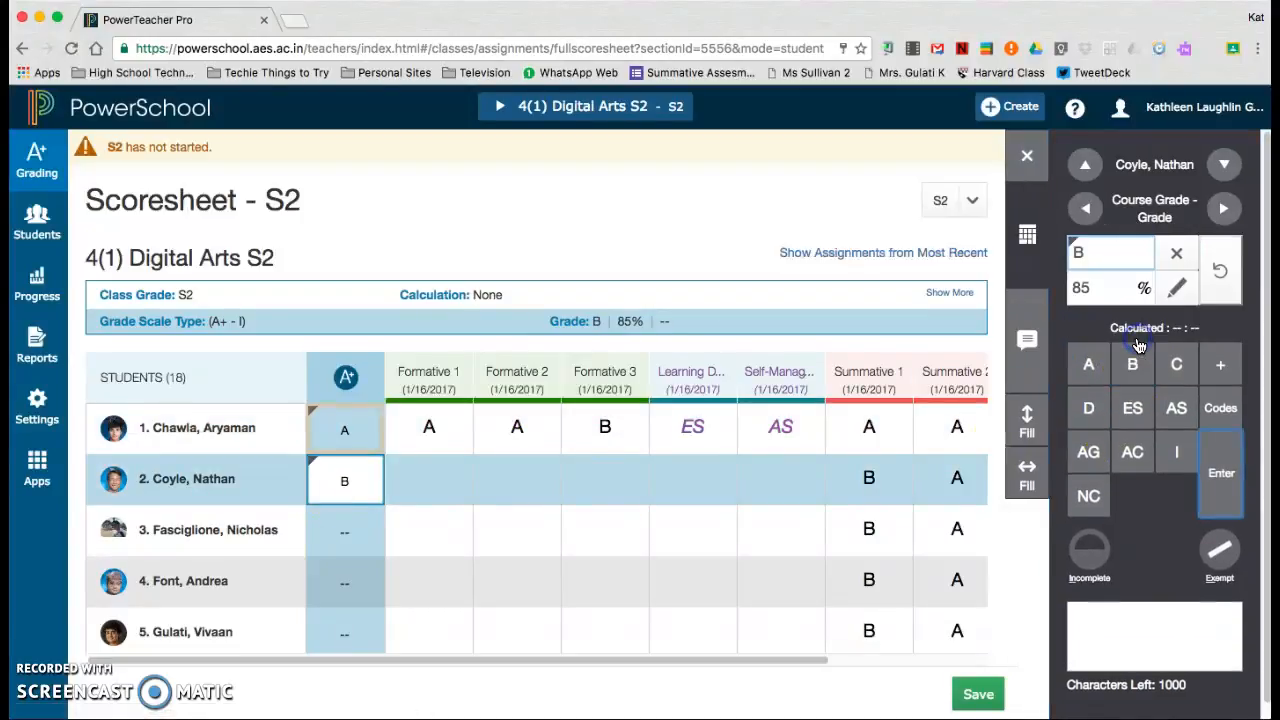
click(351, 546)
click(1093, 395)
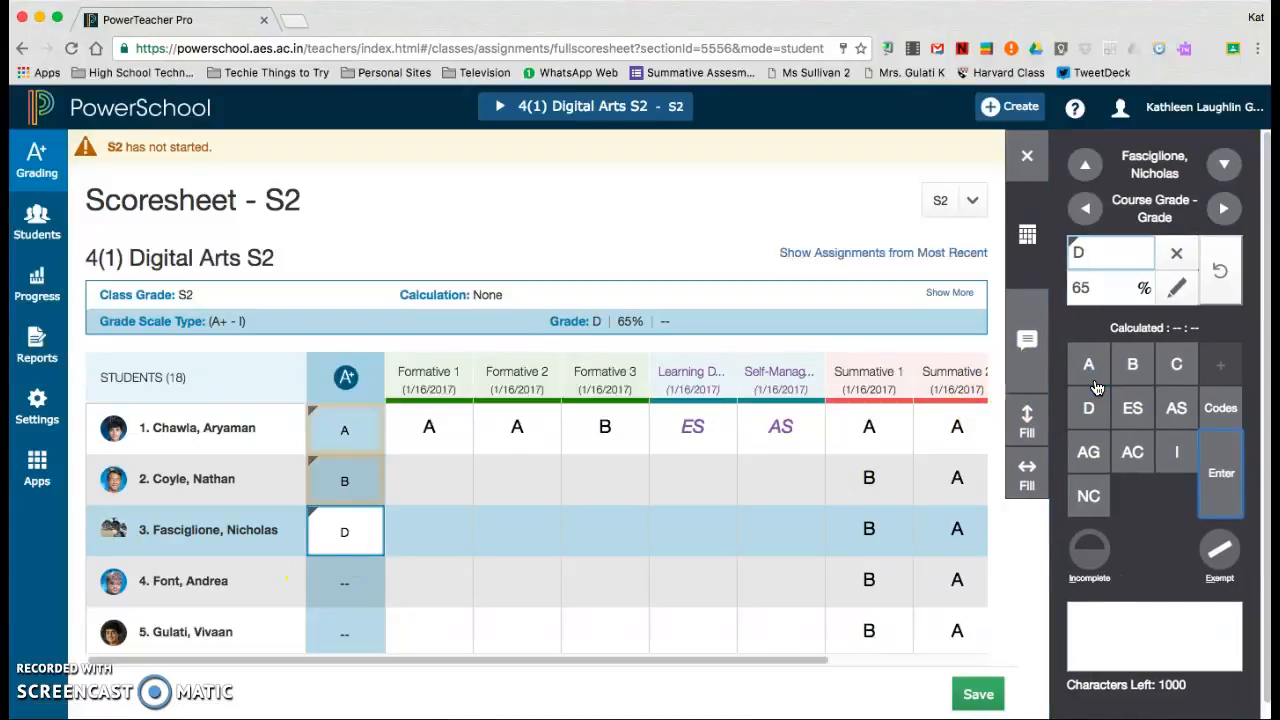
click(341, 588)
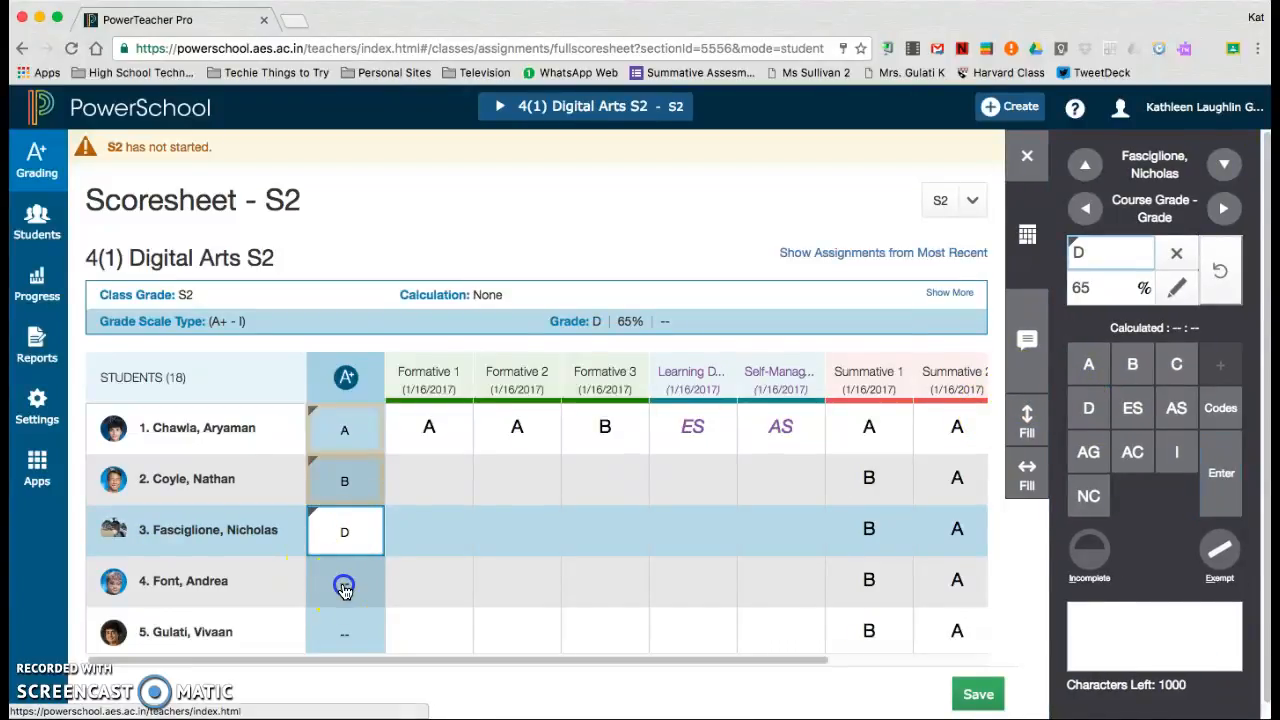
click(1128, 337)
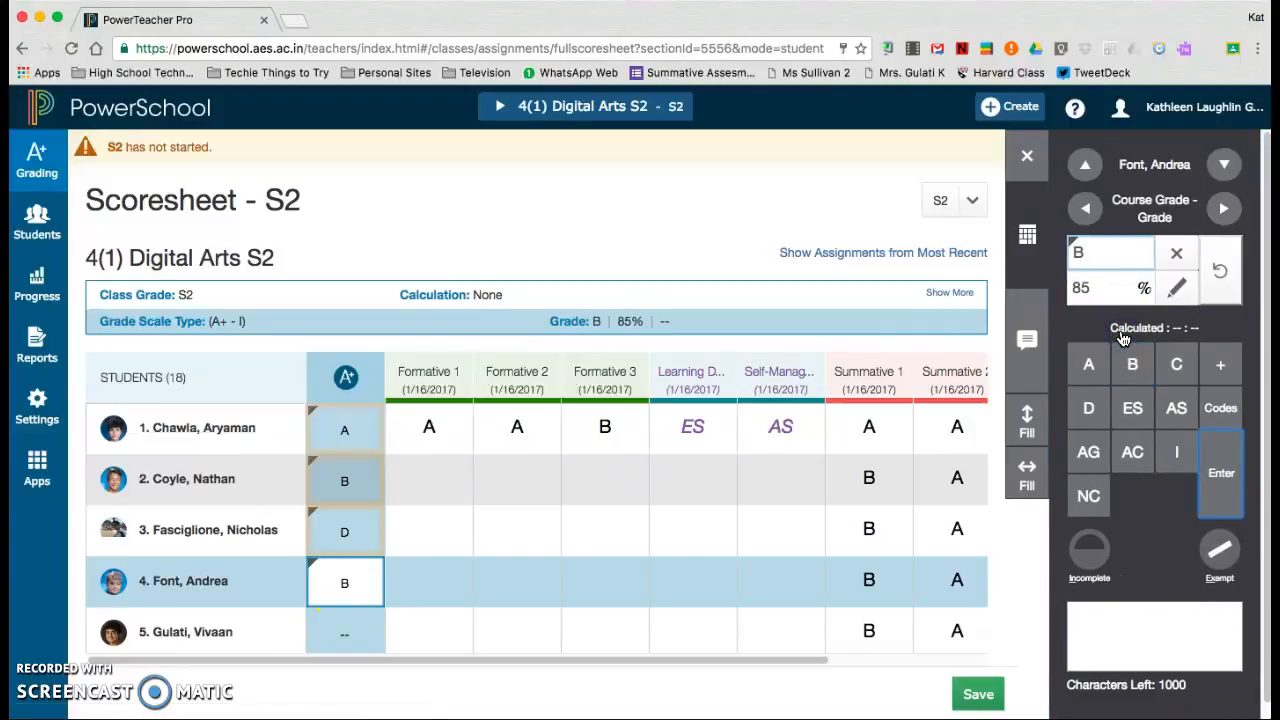
click(338, 626)
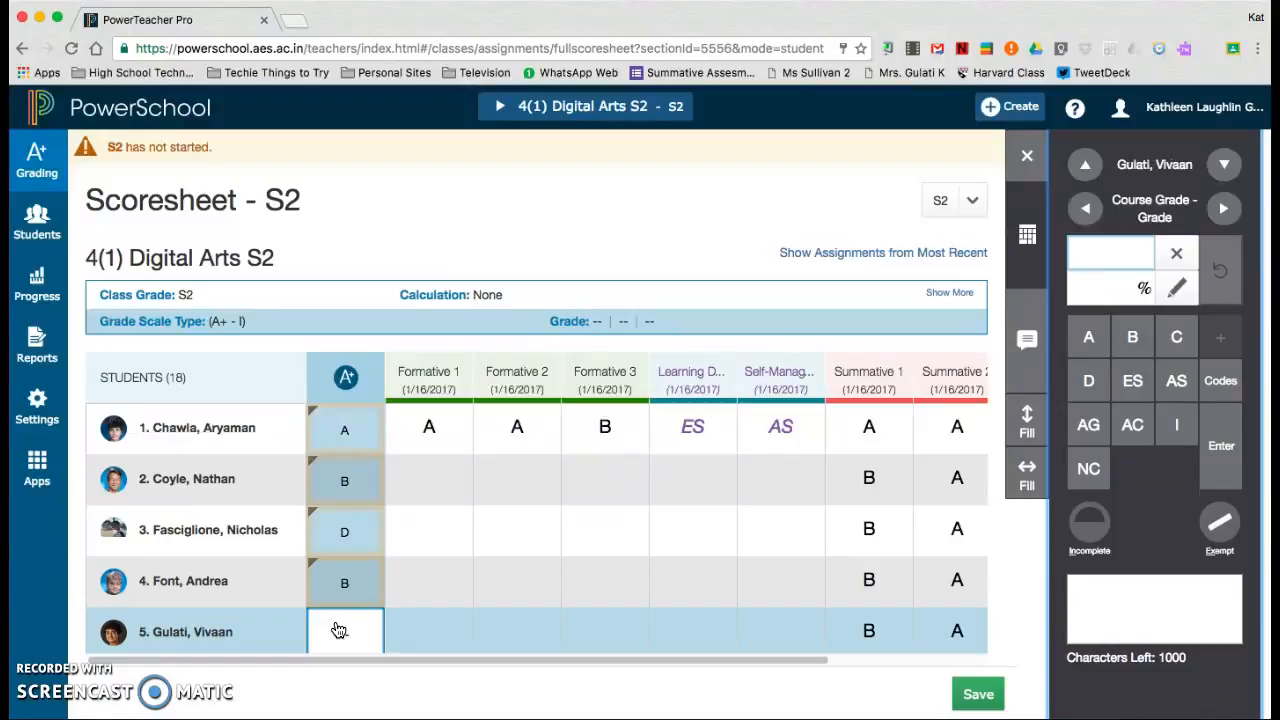
click(978, 696)
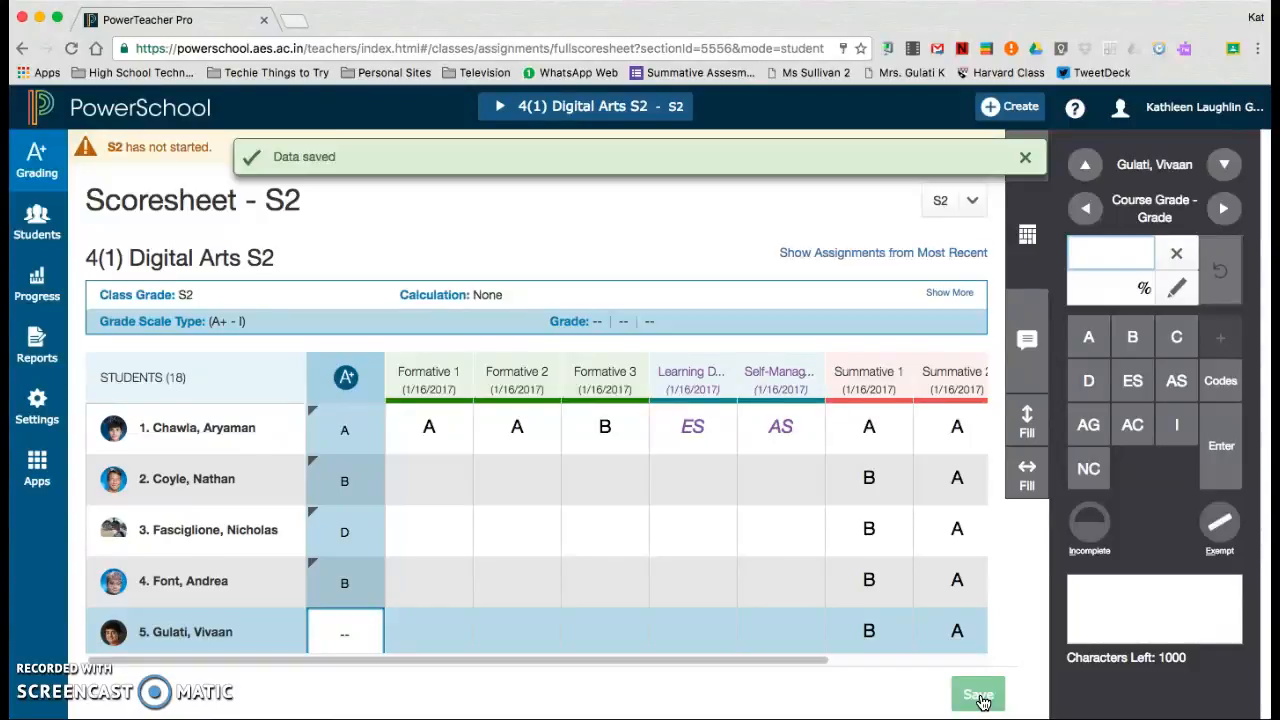
Step: Clear the S2 course grades of the first four students on the scoresheet
click(344, 432)
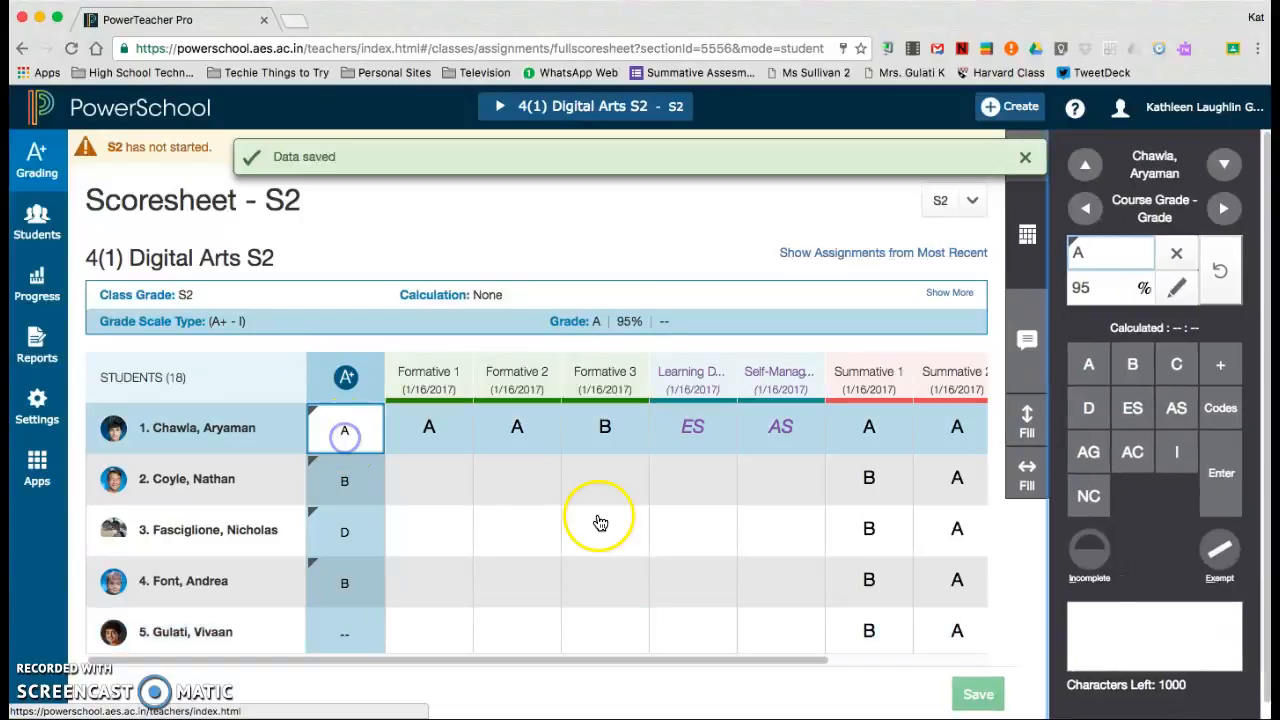
click(1176, 254)
click(1220, 270)
click(366, 479)
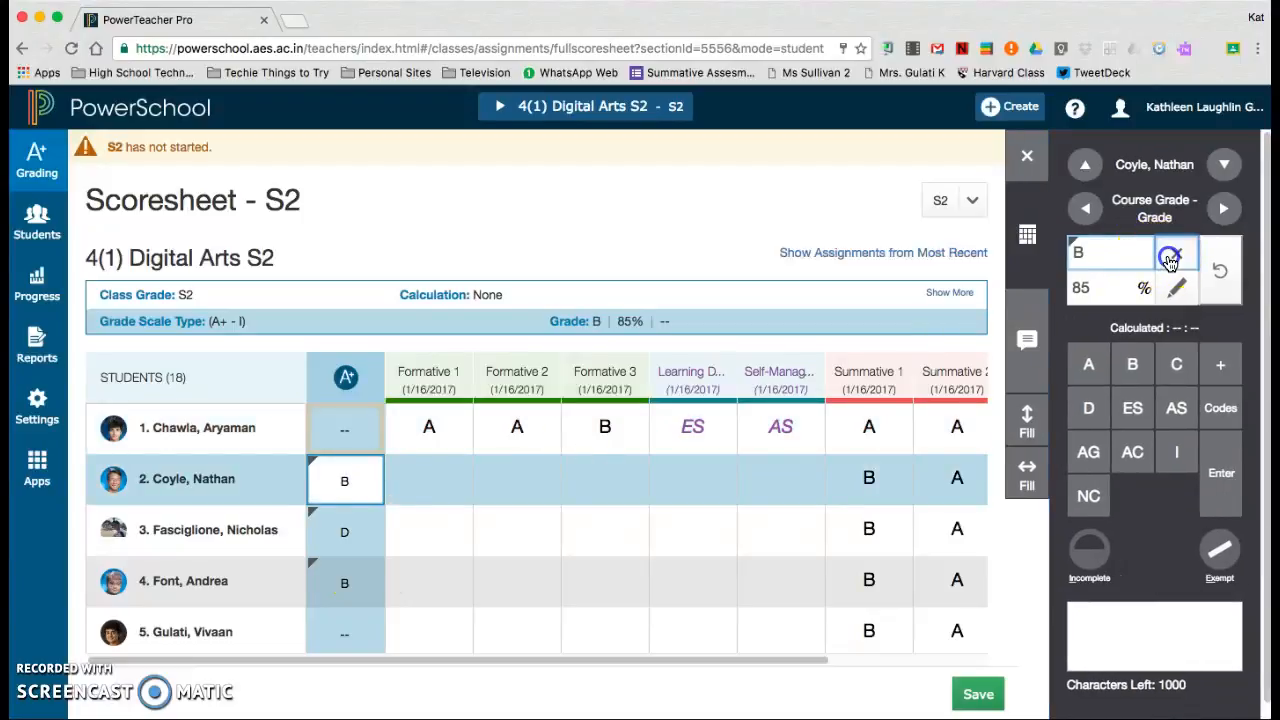
click(1176, 254)
click(1218, 274)
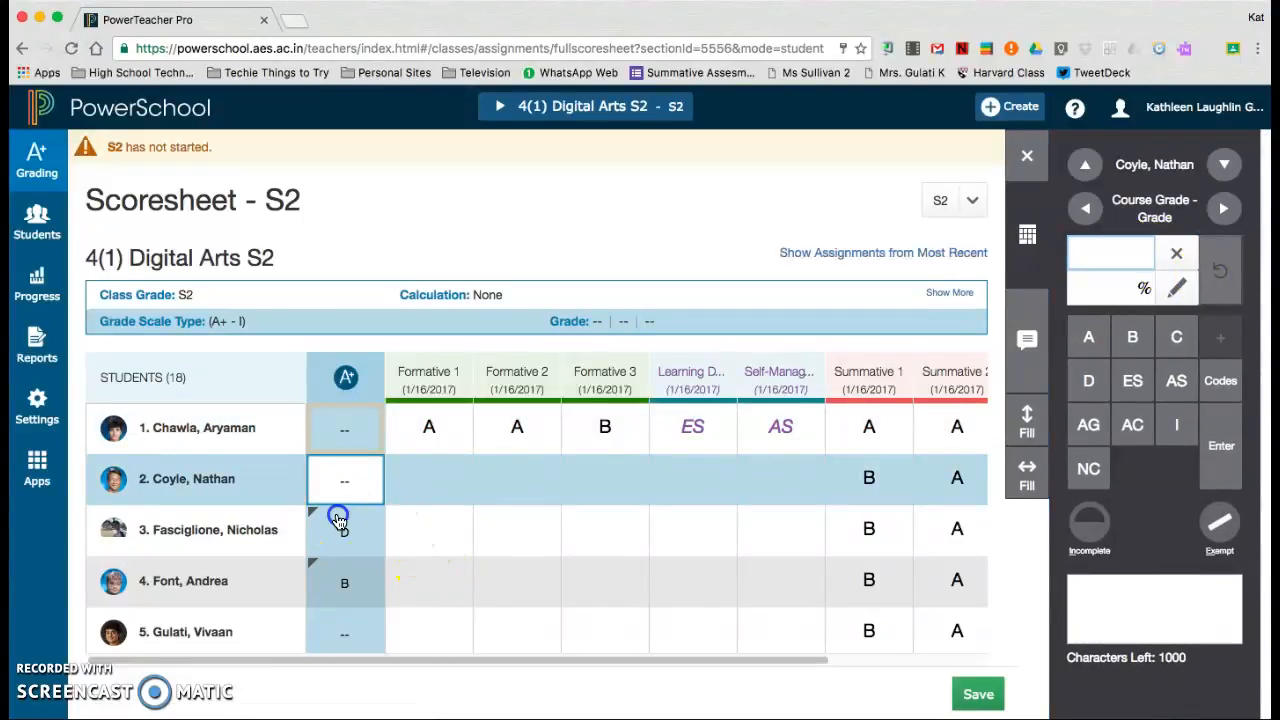
click(340, 516)
click(1176, 253)
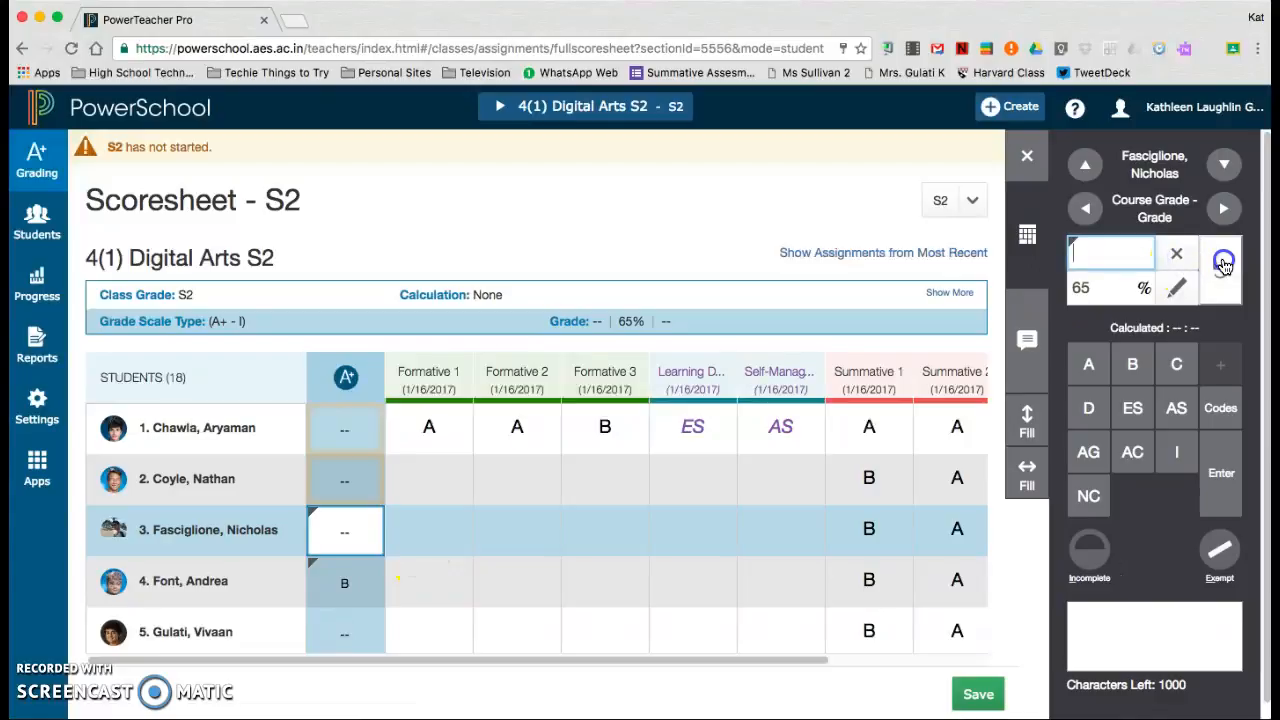
click(1220, 270)
click(346, 572)
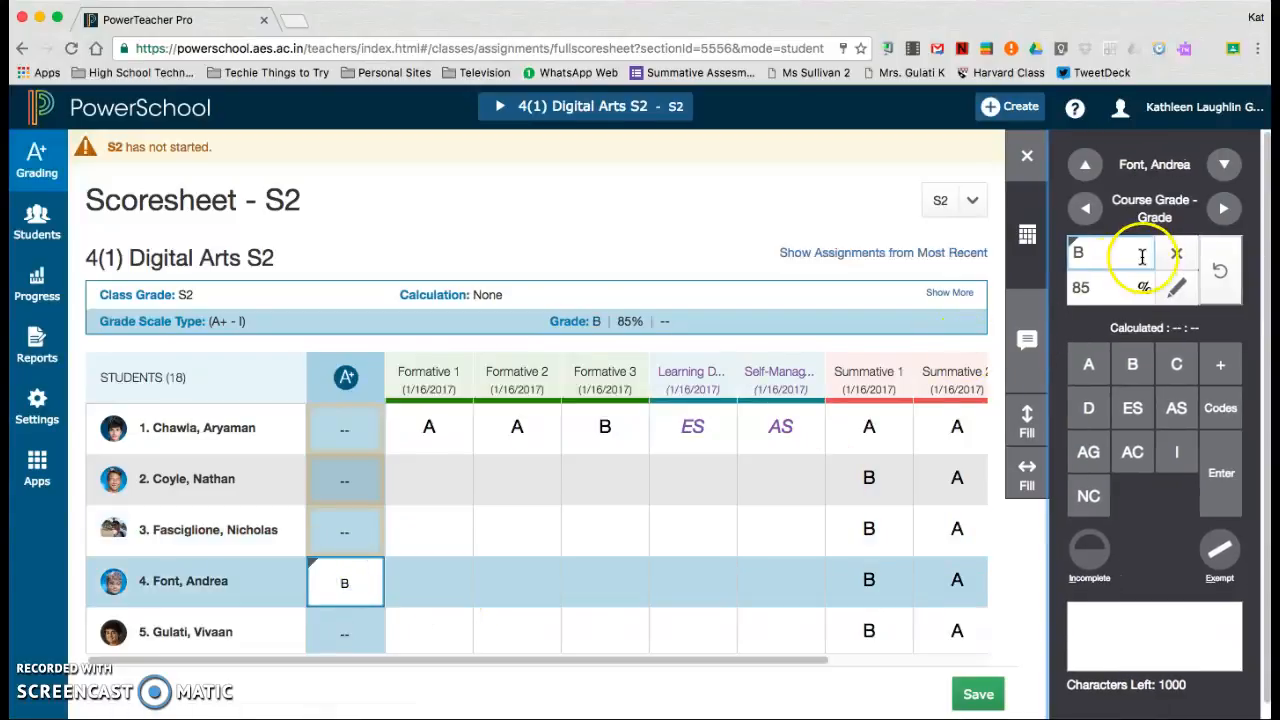
click(1176, 256)
click(1219, 272)
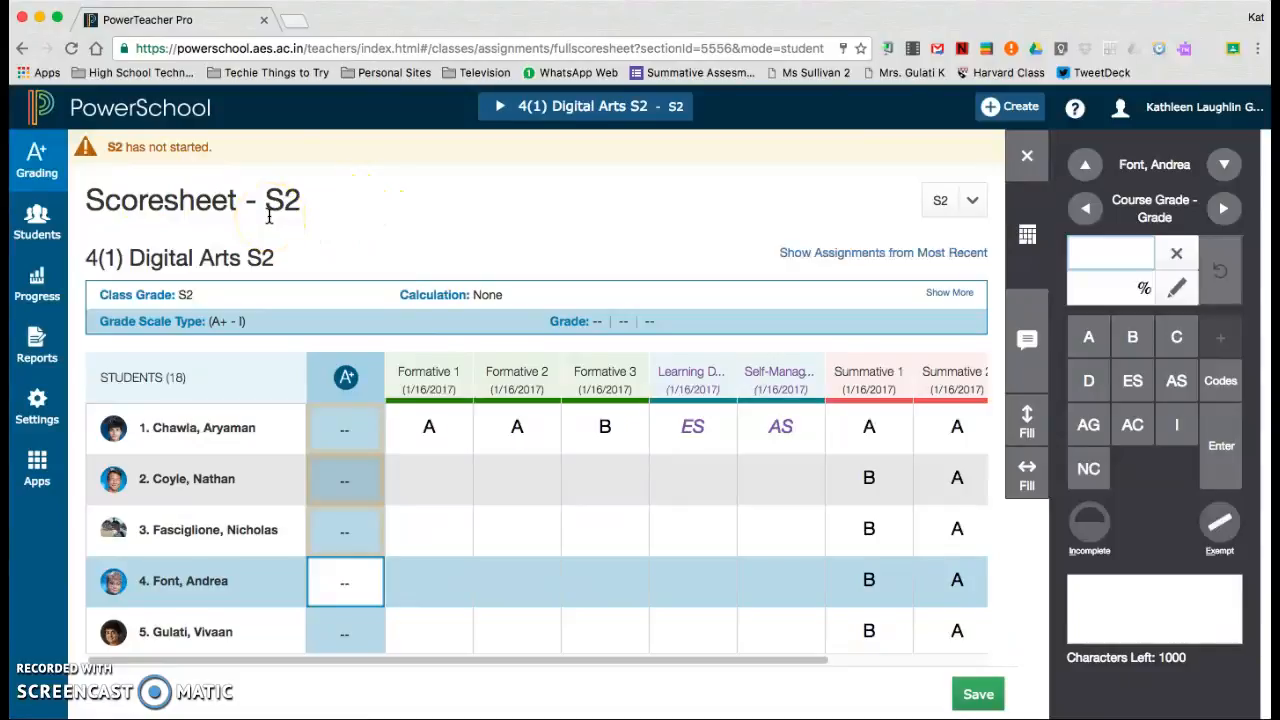
Step: View the scoresheet's assignments from most recent, and return them to least-recent-first order
click(872, 257)
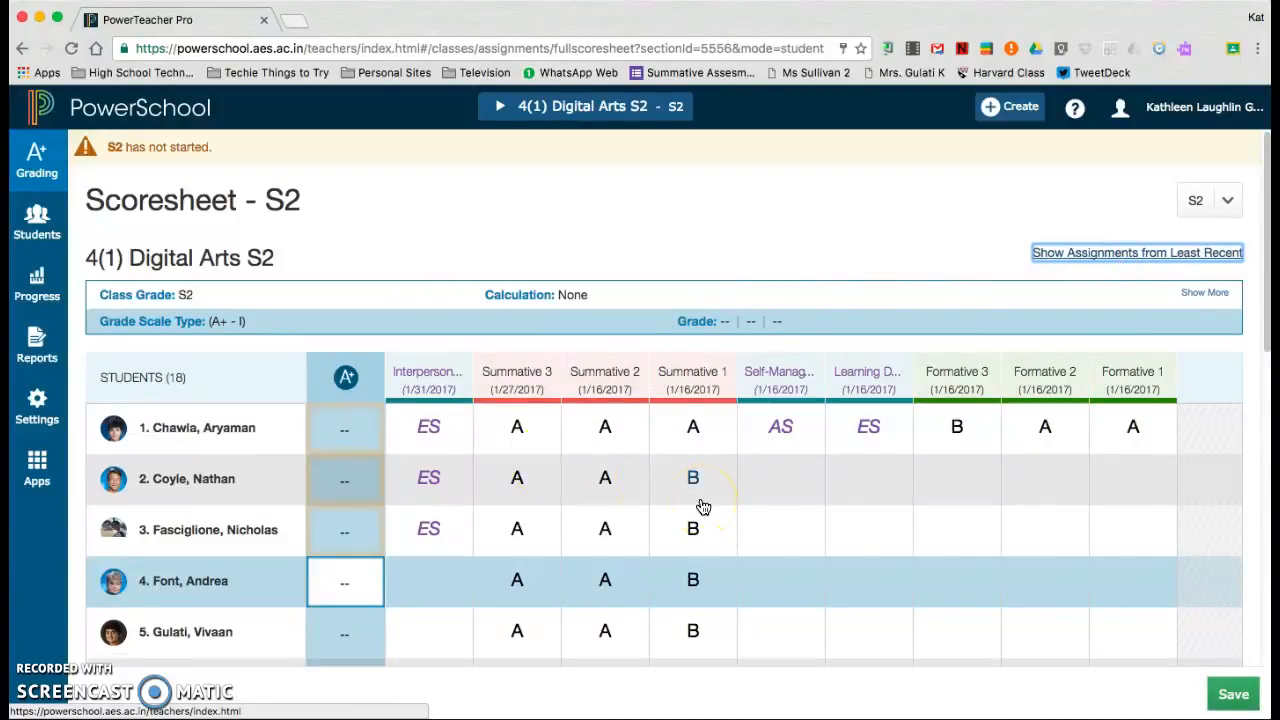
click(1119, 260)
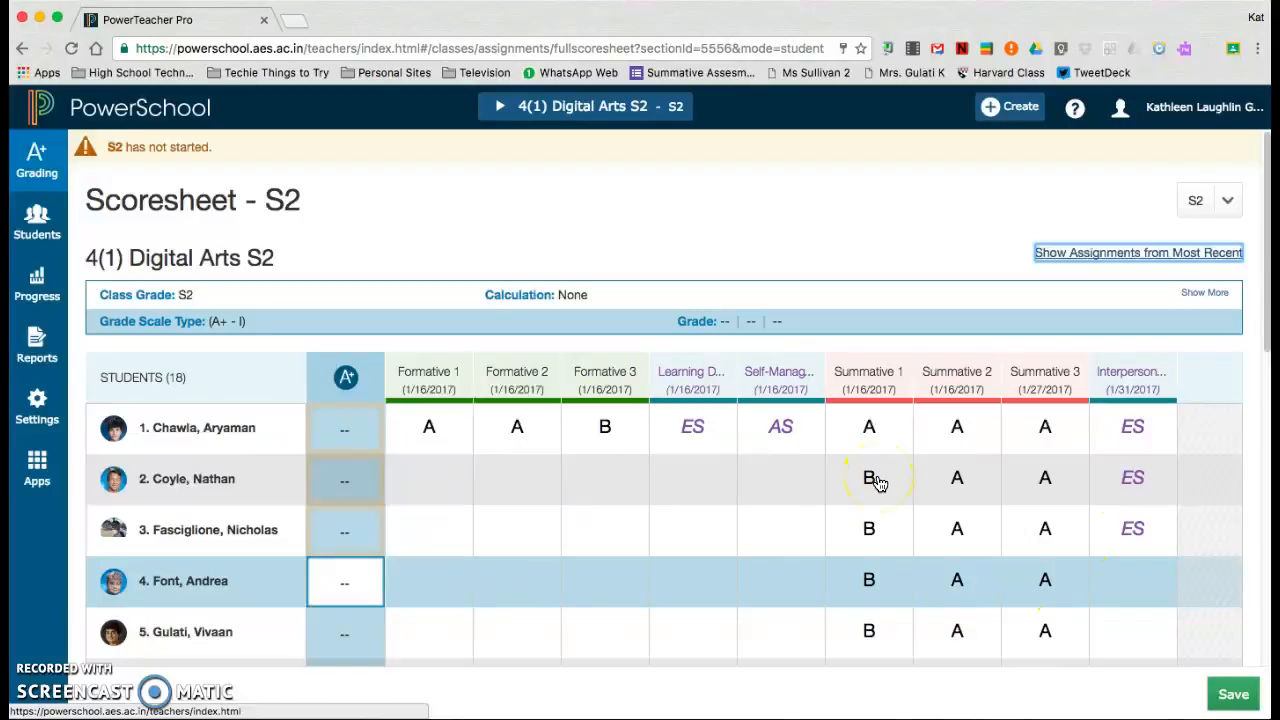
Step: Open the class's assignment list, saving the pending scoresheet changes
click(42, 178)
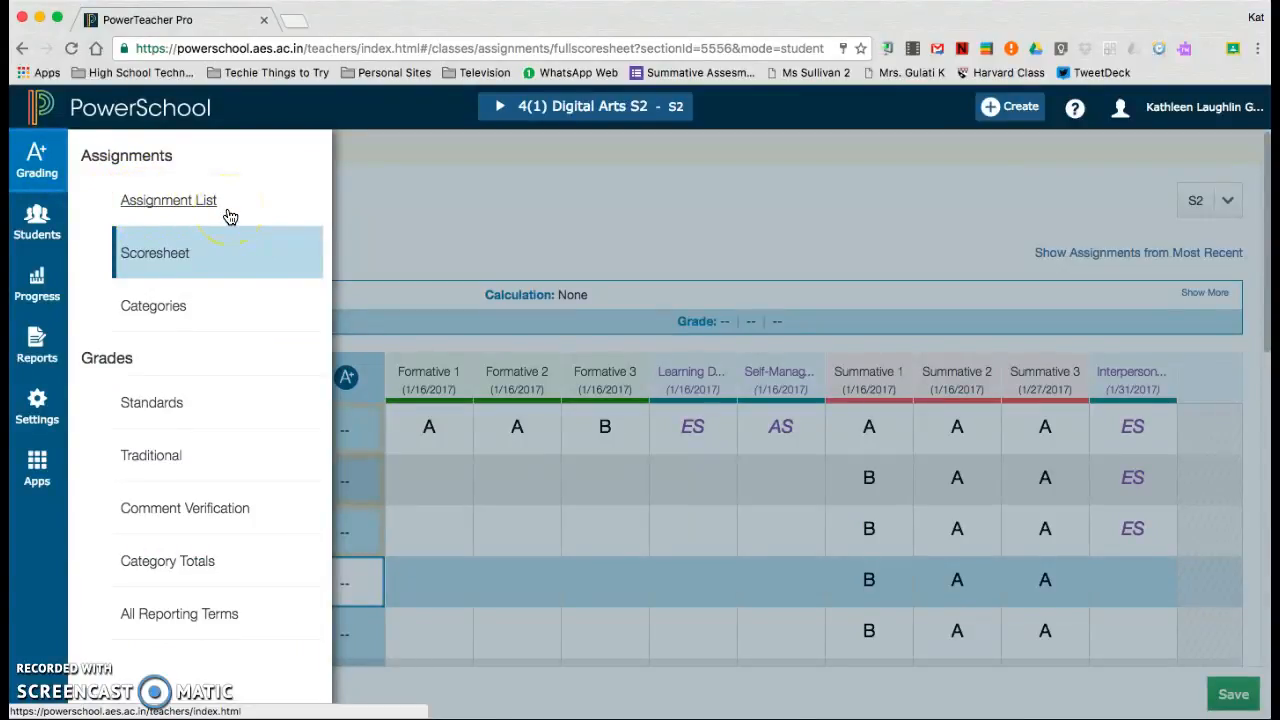
click(131, 207)
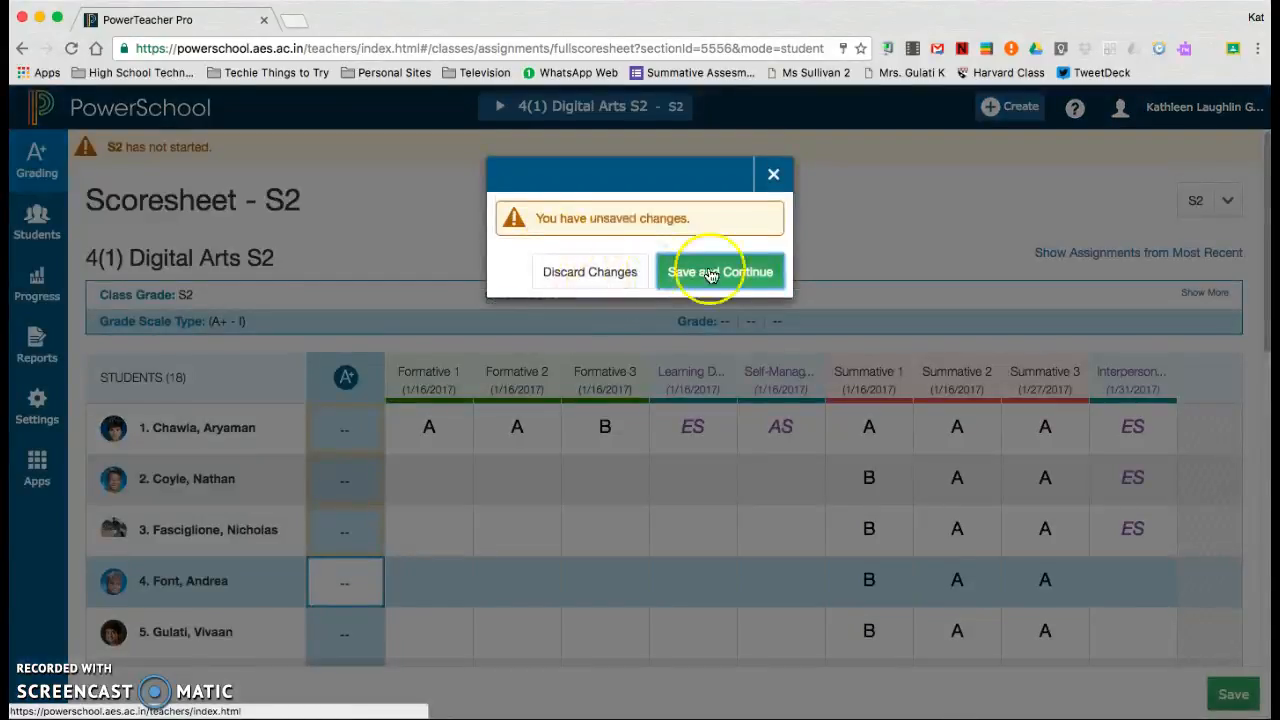
click(716, 273)
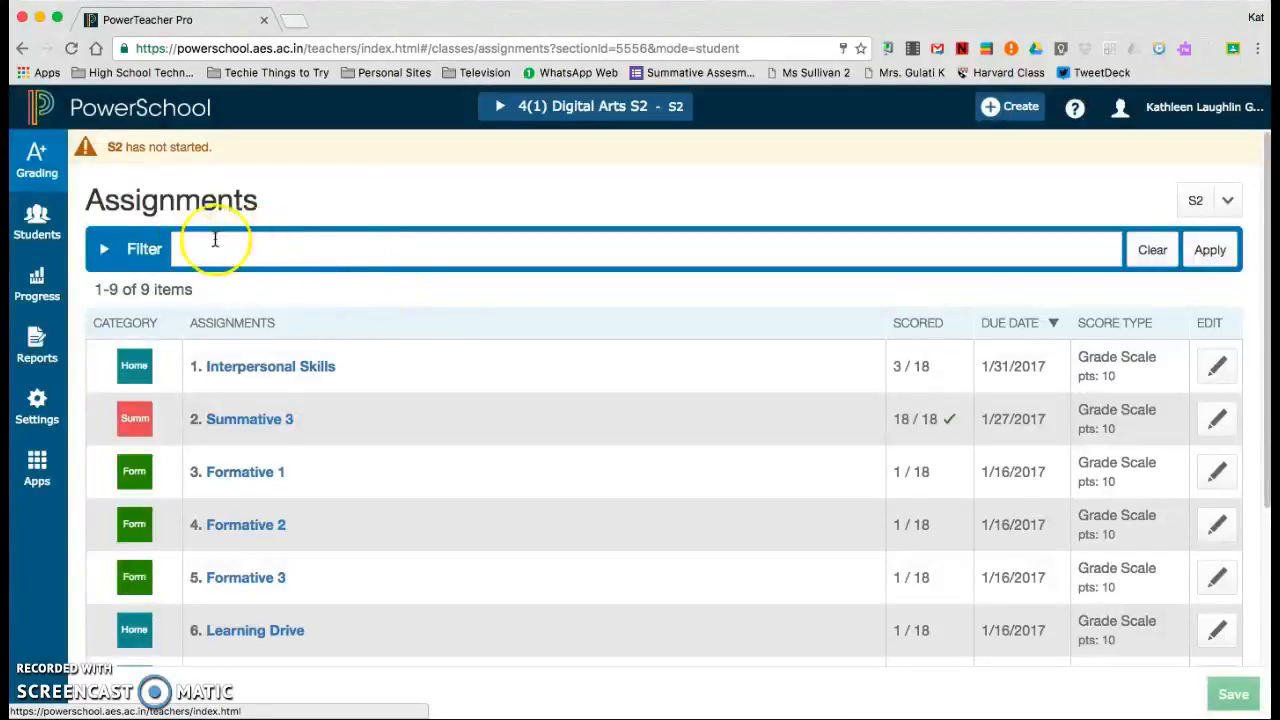
Step: Filter the assignment list by "summative"
click(210, 251)
text(summative)
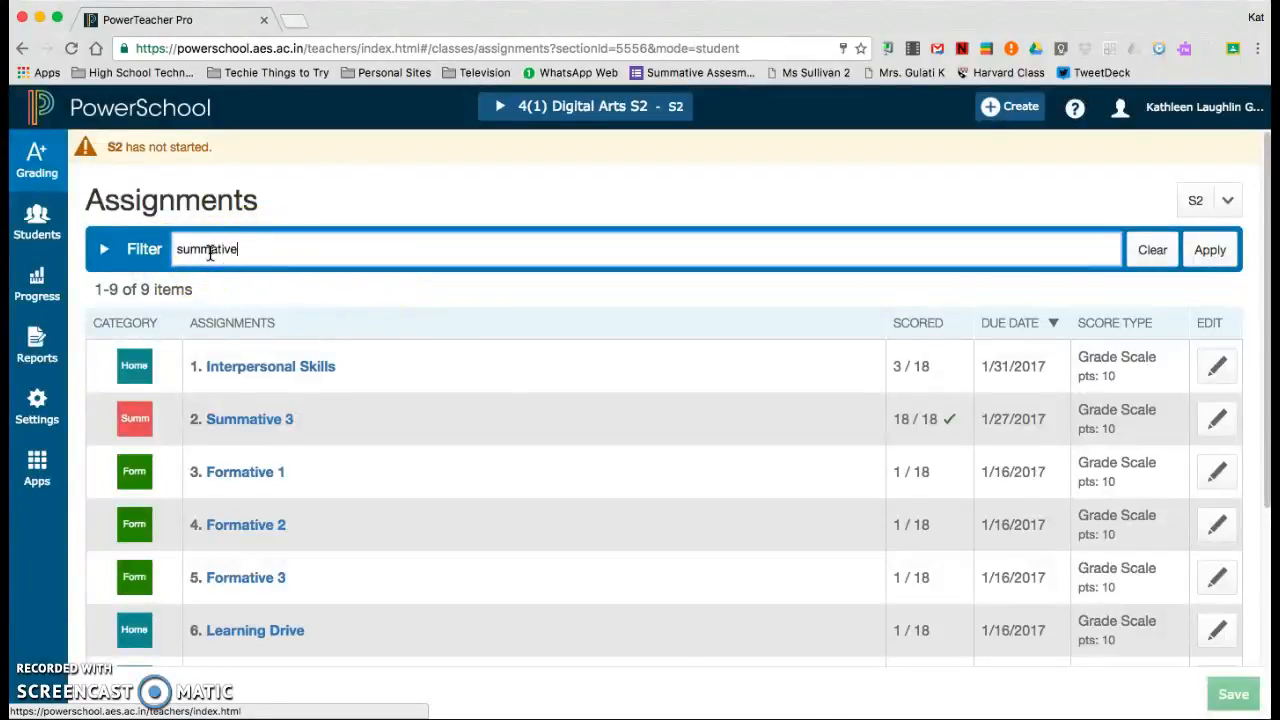
key(Return)
click(597, 488)
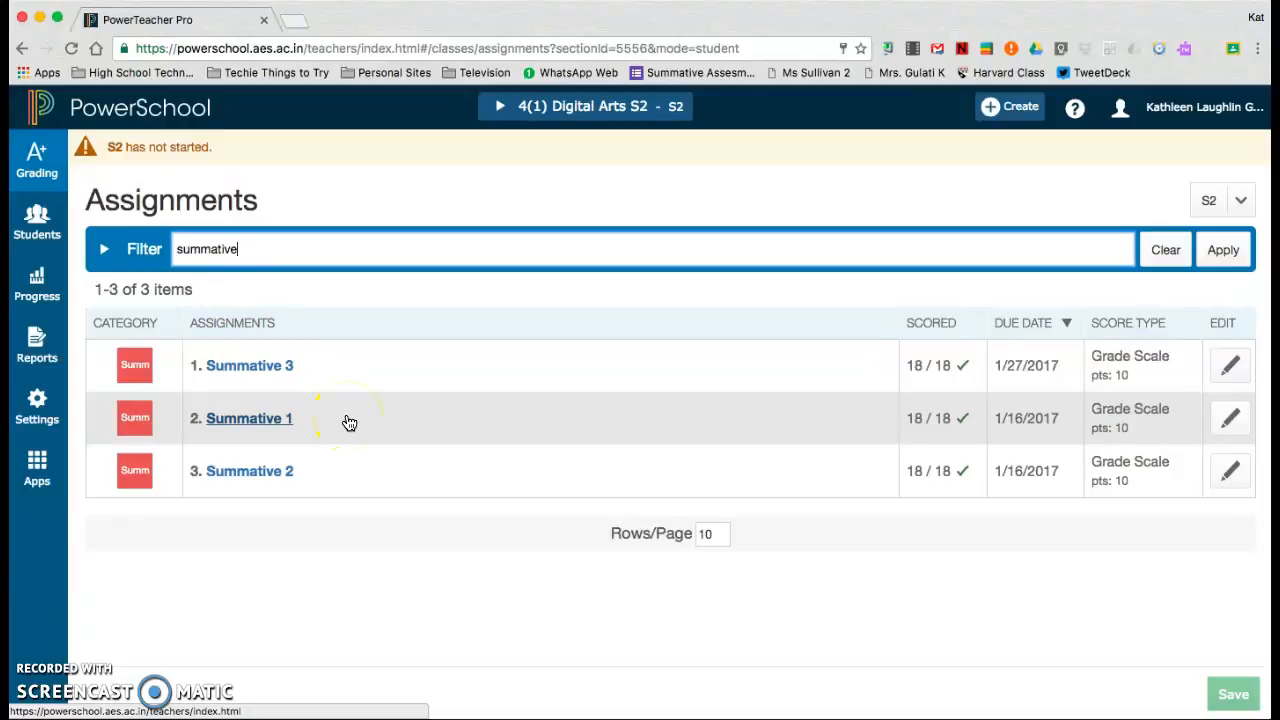
Step: Open the class's Category Totals grades and examine the students' S2, Summative and Formative columns
click(36, 172)
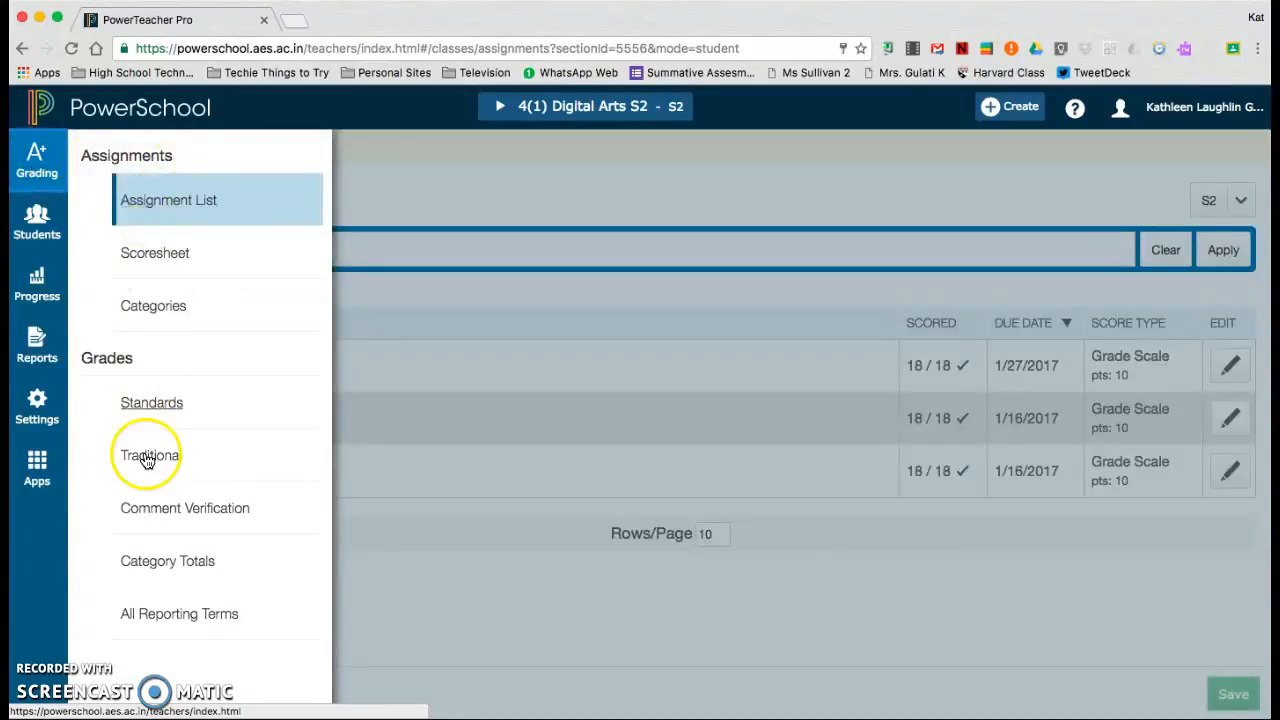
click(178, 562)
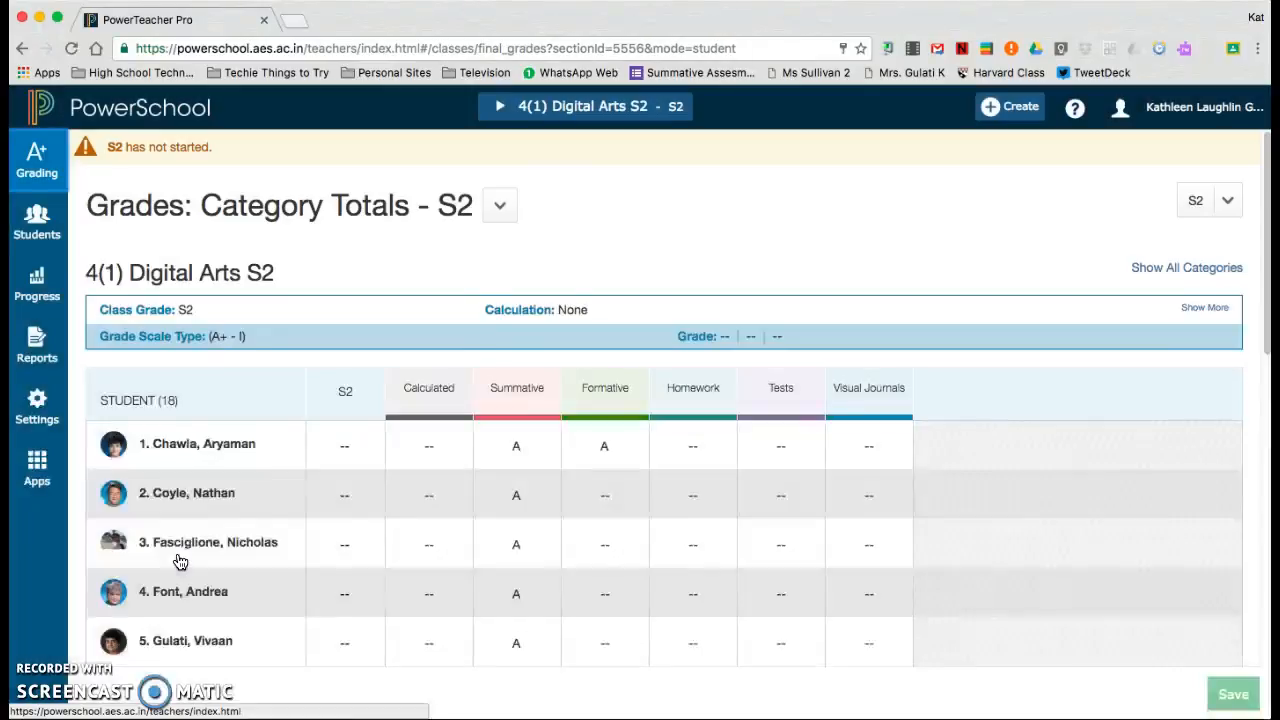
click(546, 300)
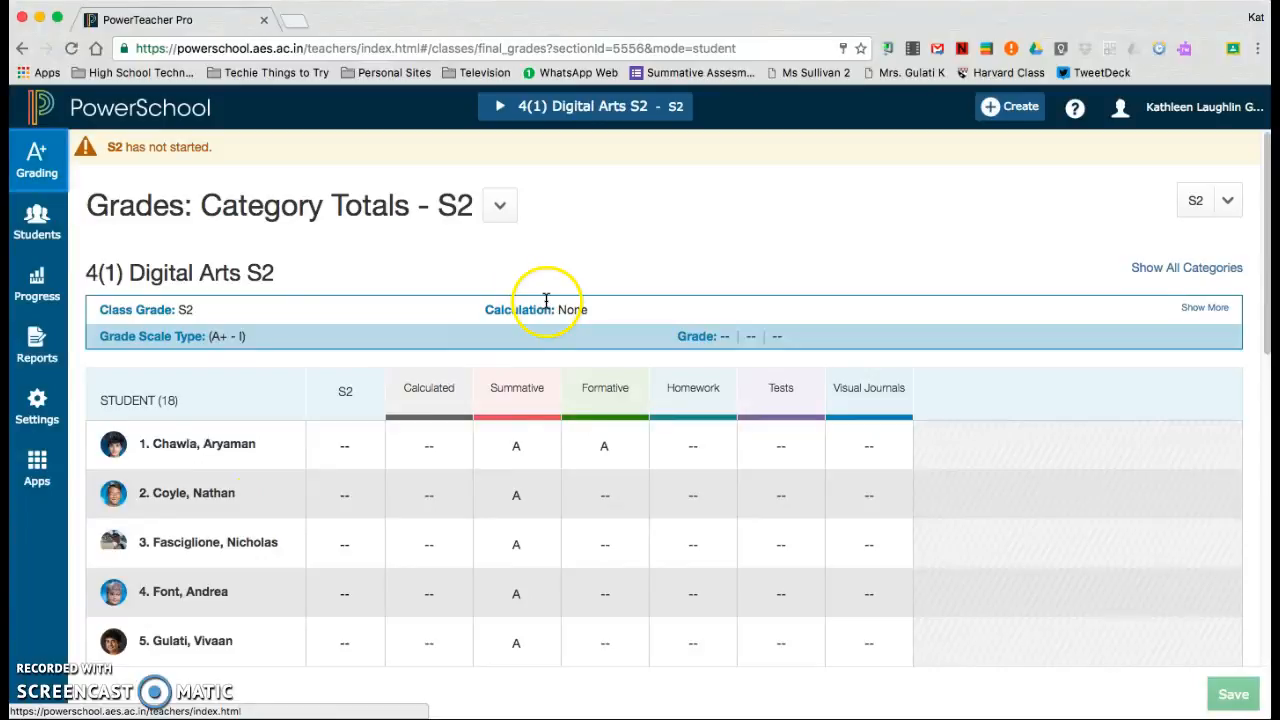
scroll(608, 606, down, 3)
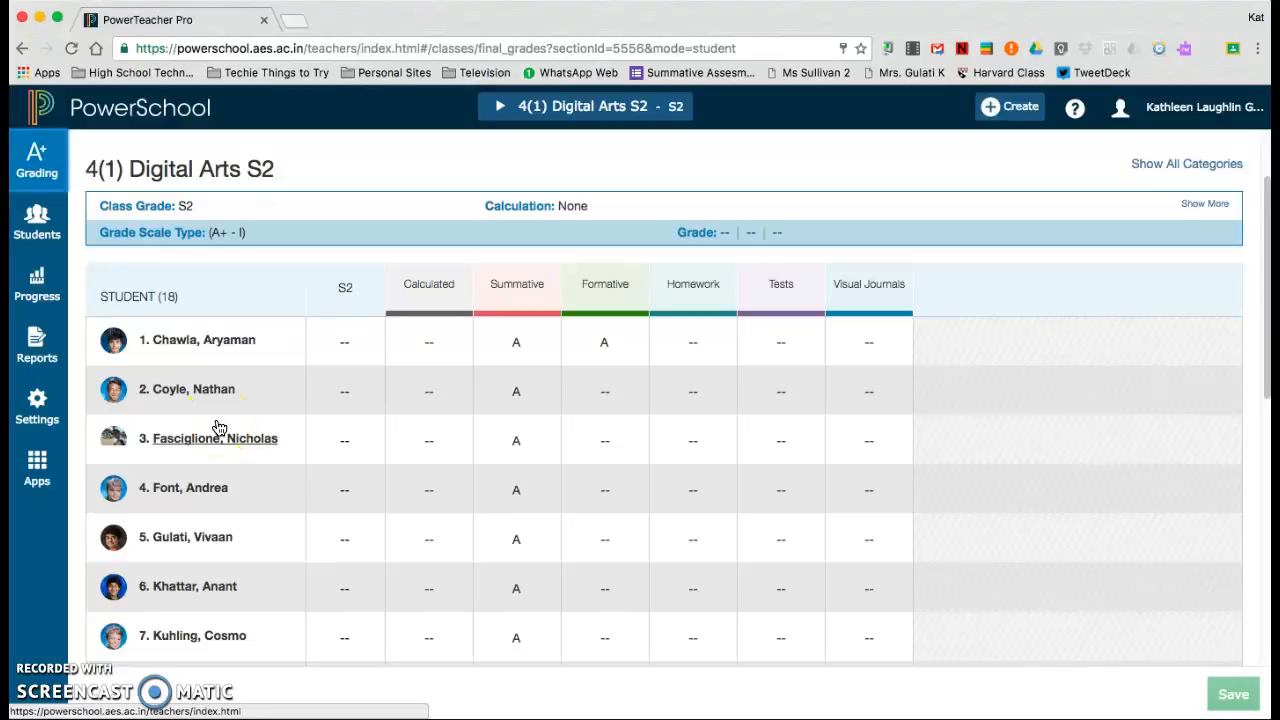
click(342, 334)
click(522, 346)
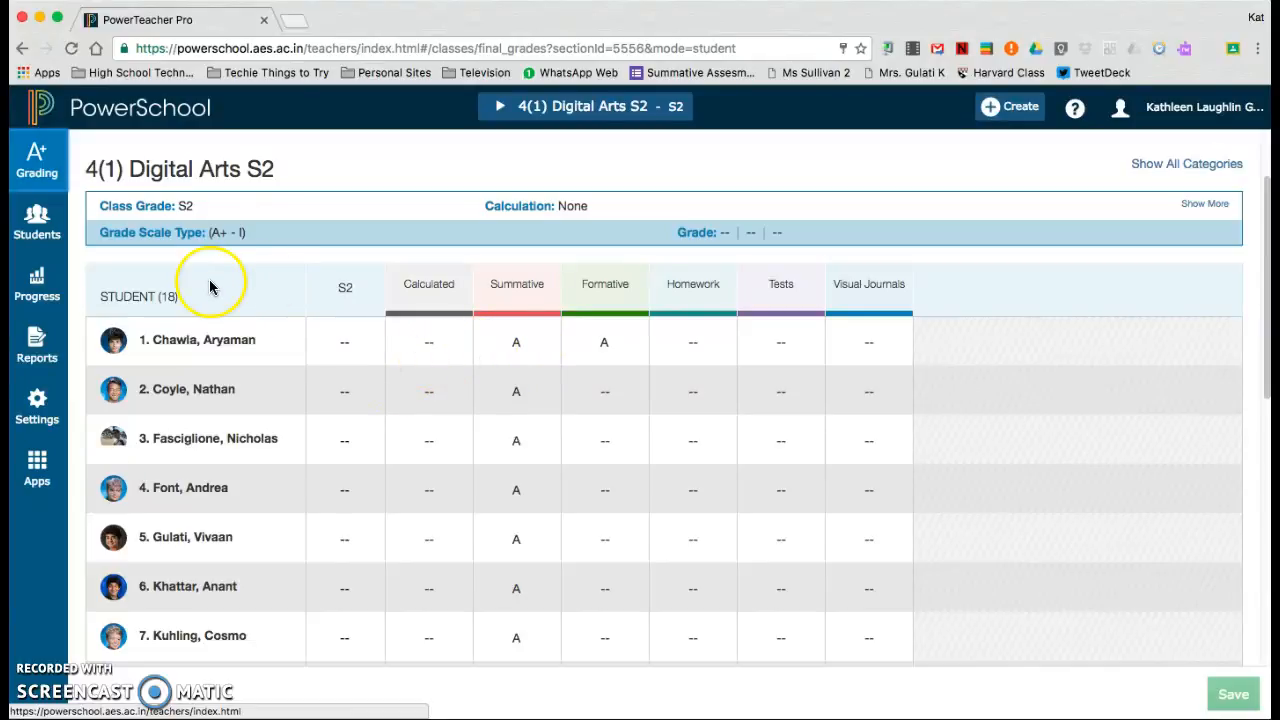
Step: Open the Individual Student Report setup and review its title, class, sort and data criteria
click(48, 358)
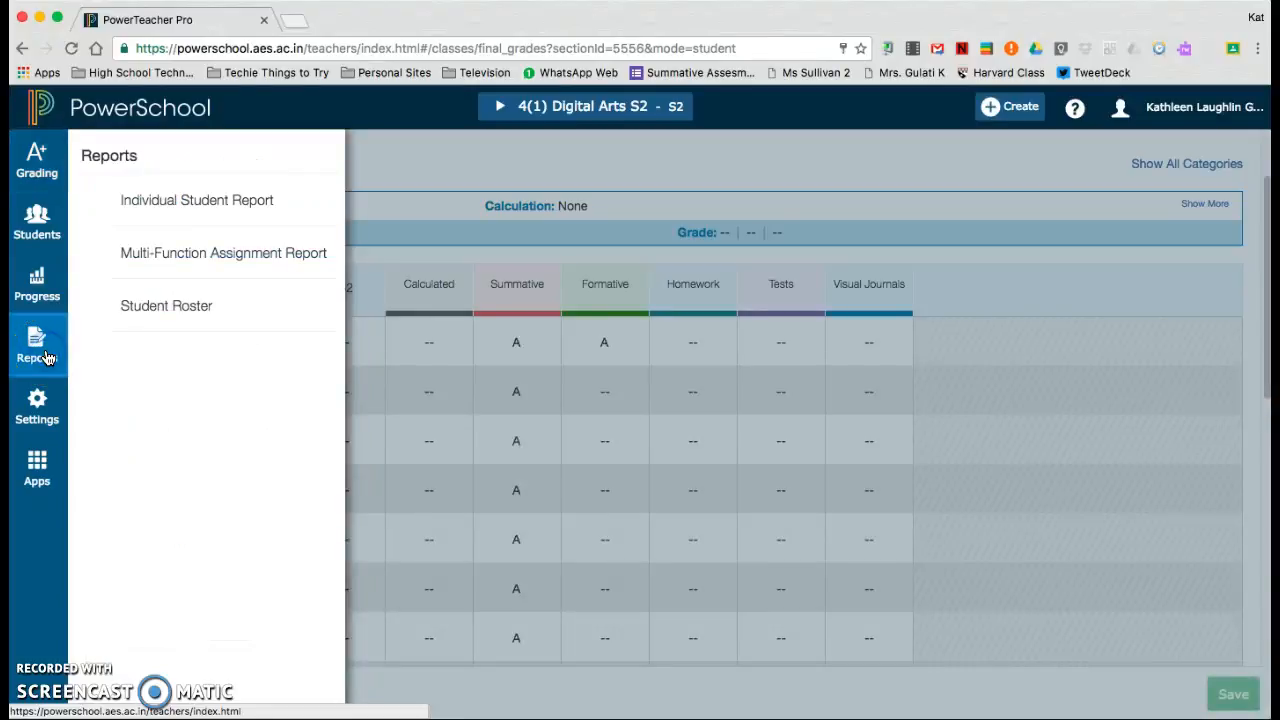
click(200, 210)
click(200, 210)
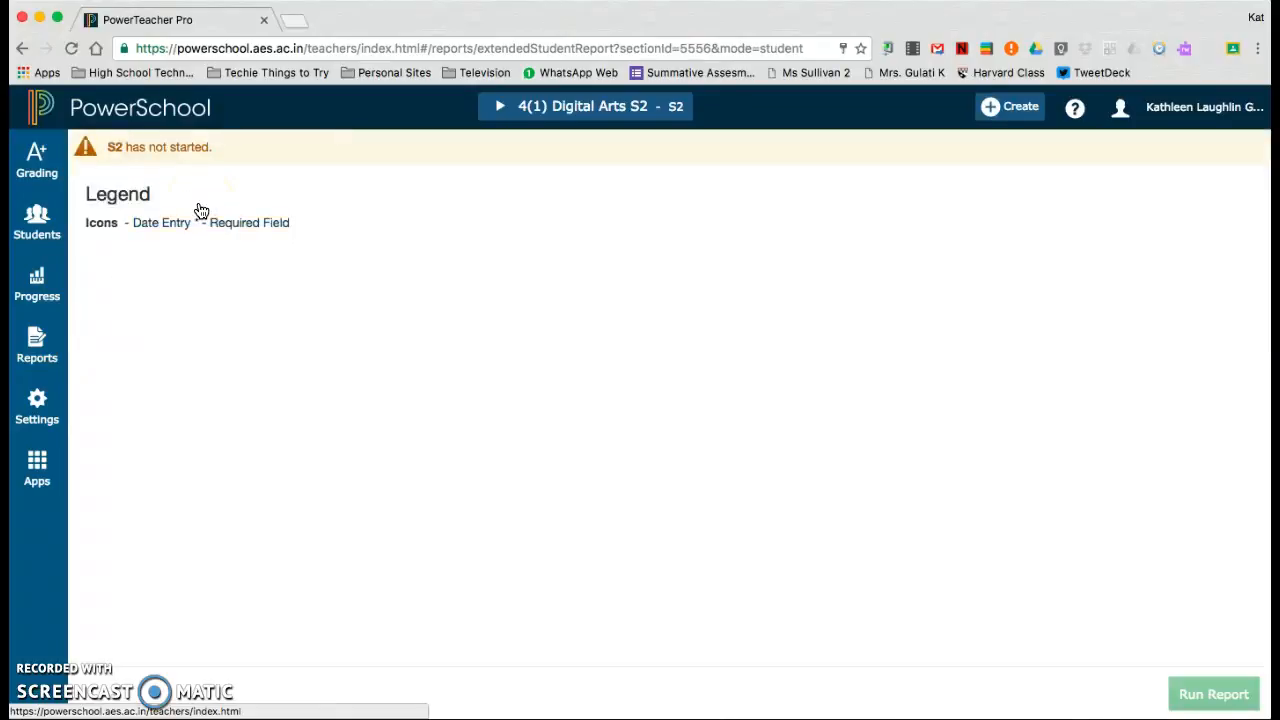
click(509, 333)
click(609, 372)
scroll(609, 375, down, 2)
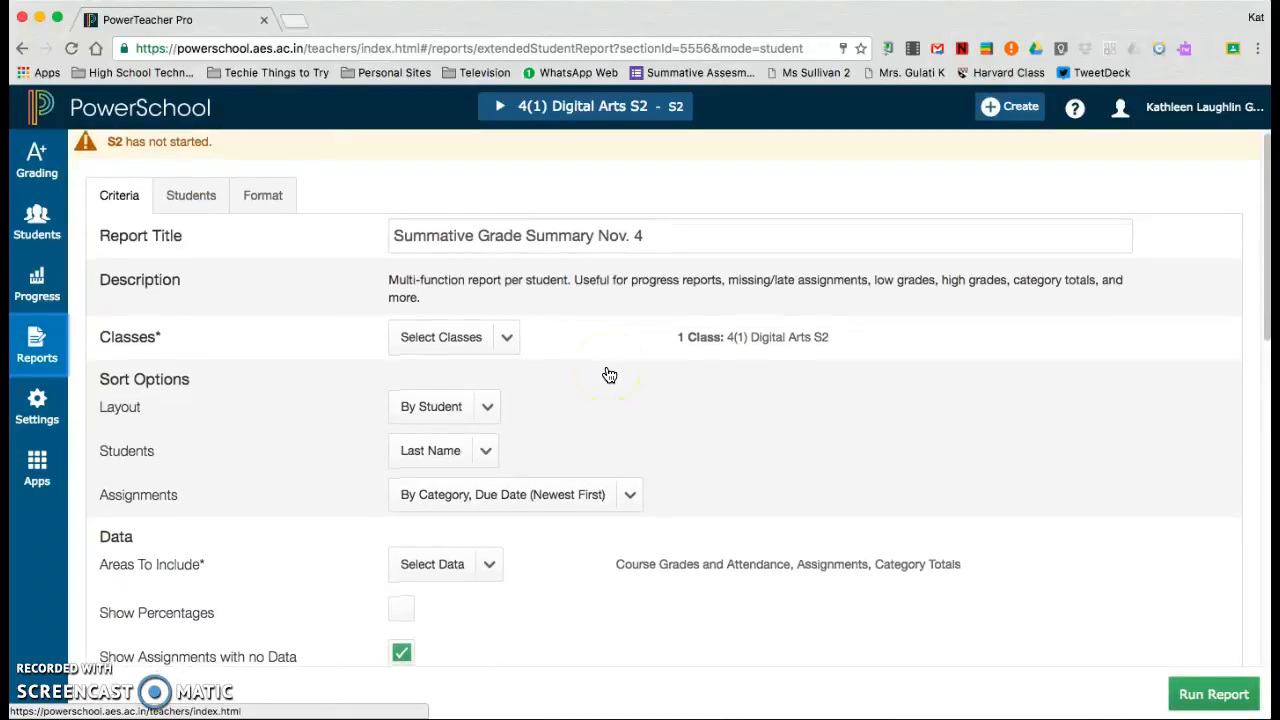
scroll(609, 375, down, 1)
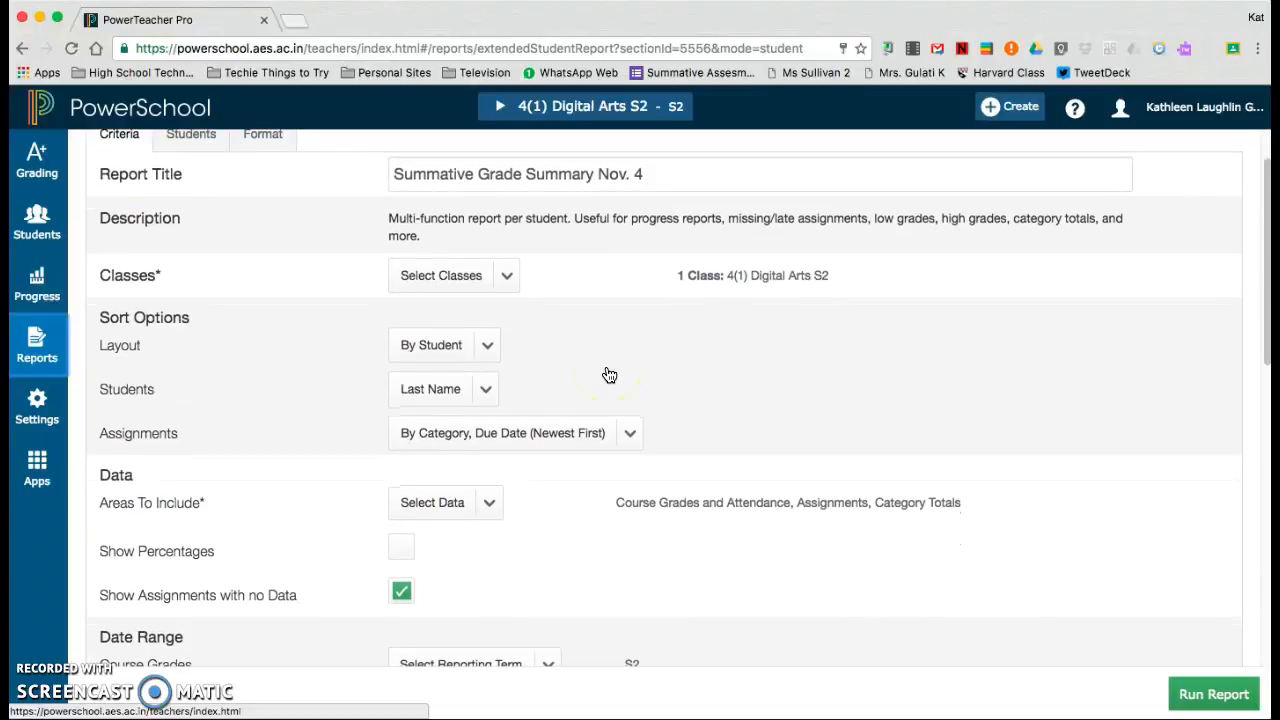
Step: Set the report's assignment sort order to By Category, Due Date (Newest First)
scroll(609, 375, down, 1)
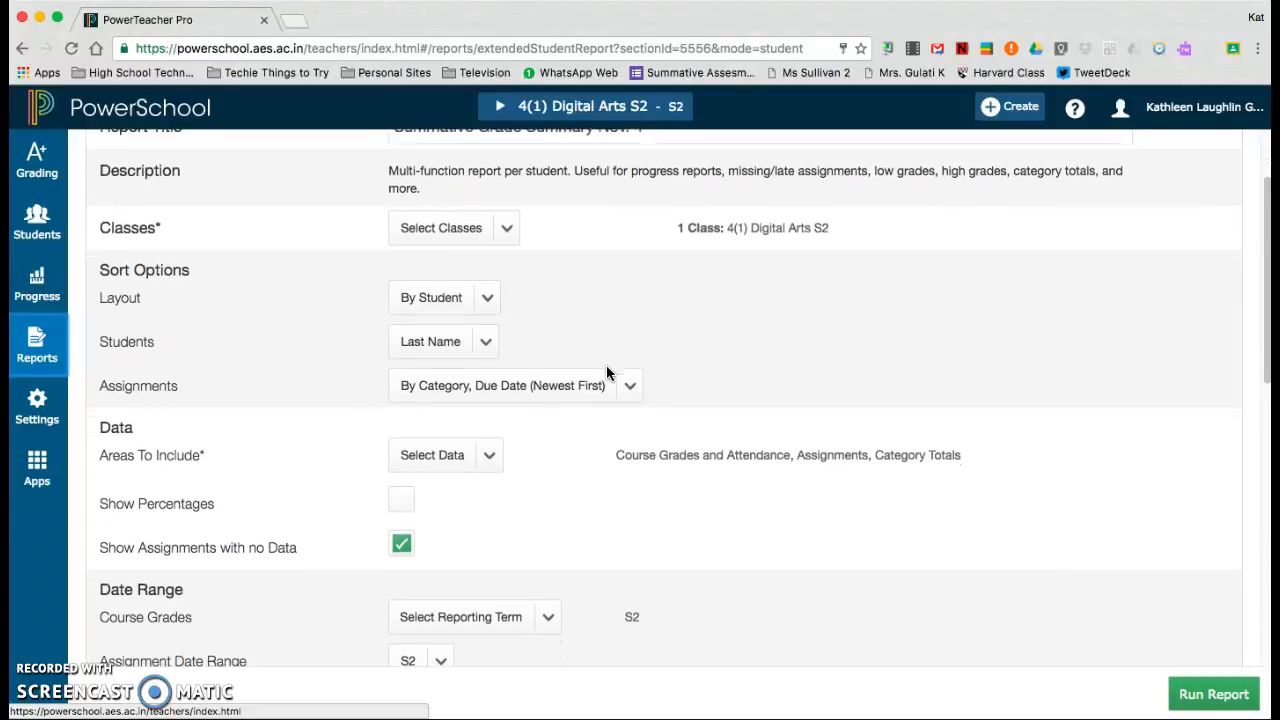
scroll(606, 372, down, 1)
click(491, 371)
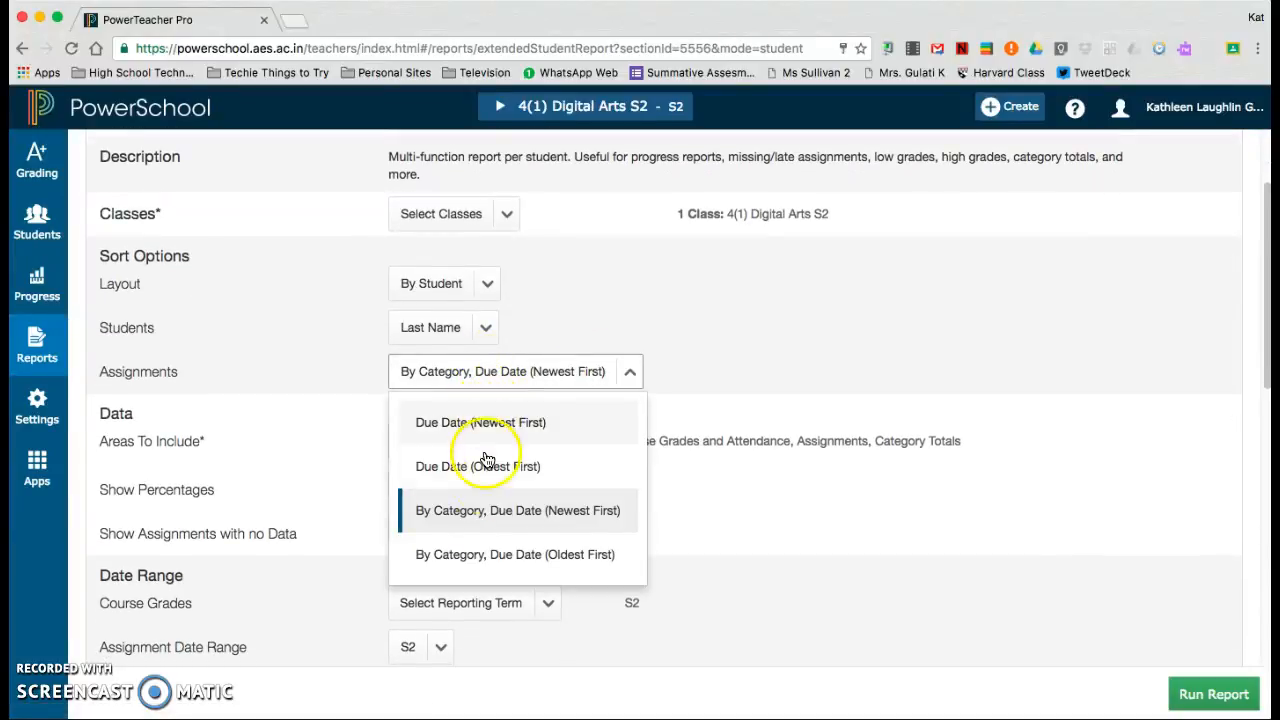
click(495, 516)
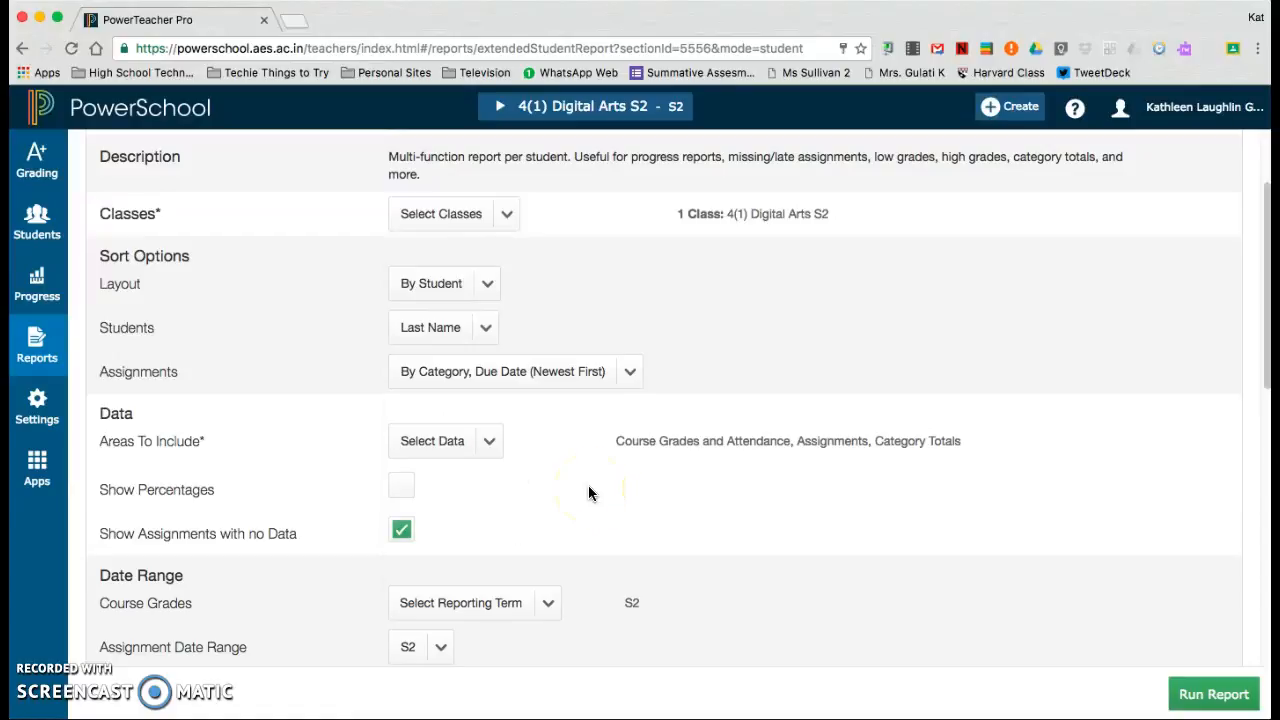
Step: Review the report's date ranges and data filters, including which assignment categories are selected
scroll(588, 490, down, 3)
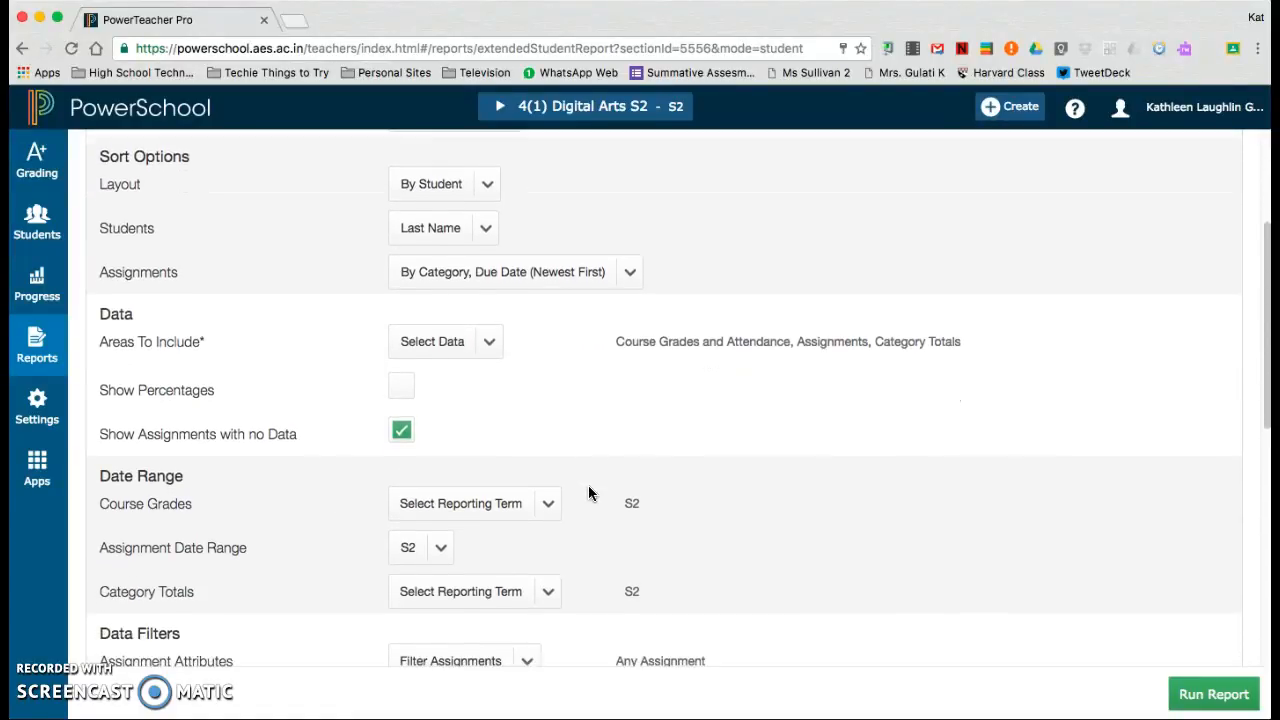
scroll(588, 492, down, 4)
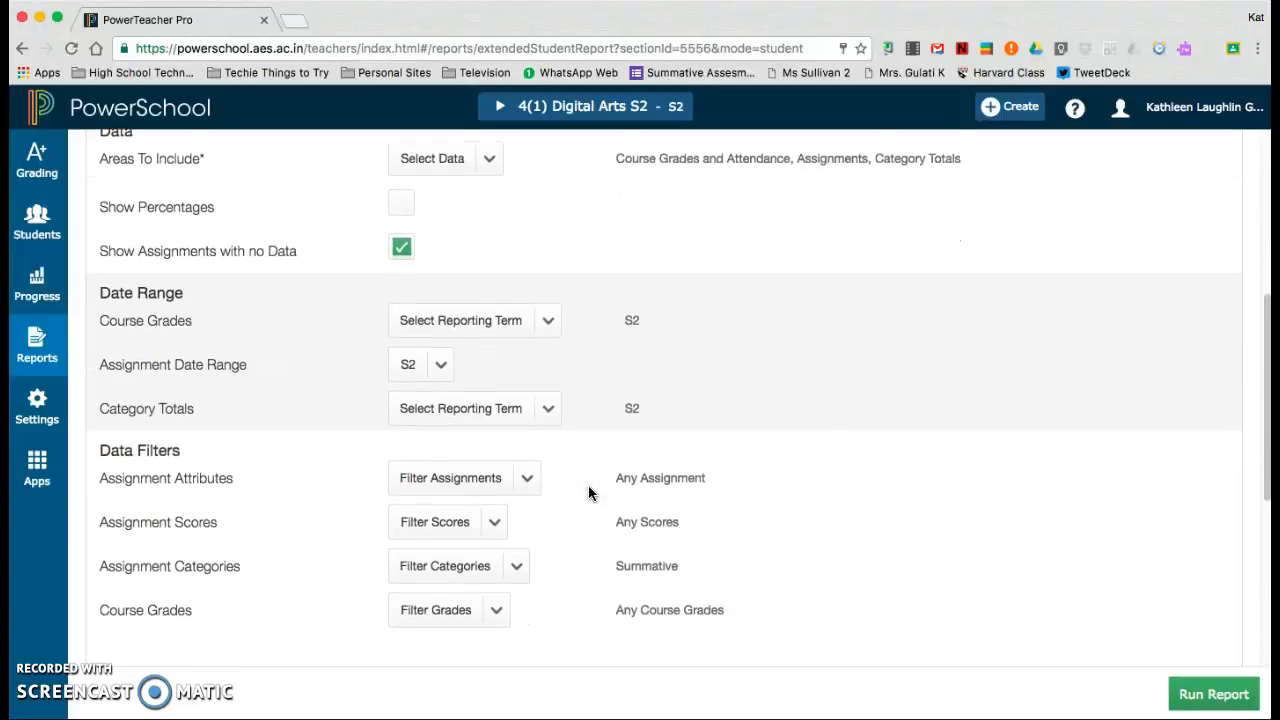
scroll(588, 493, down, 4)
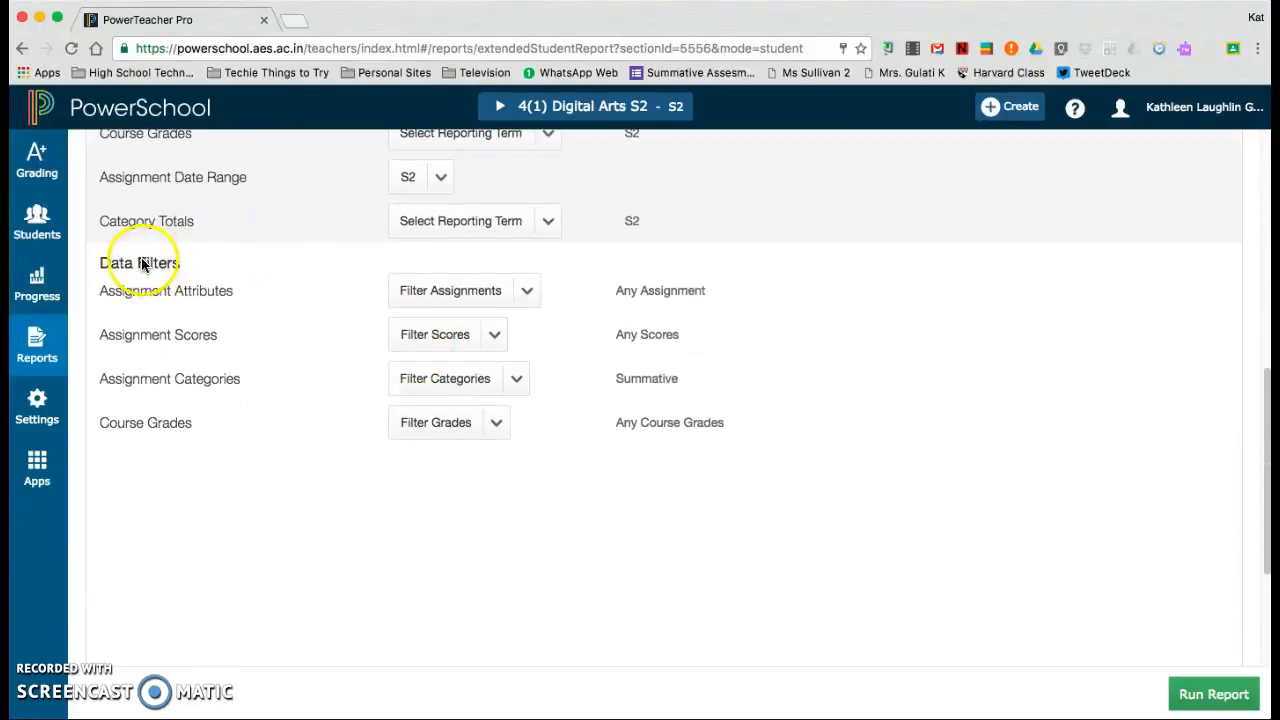
click(462, 388)
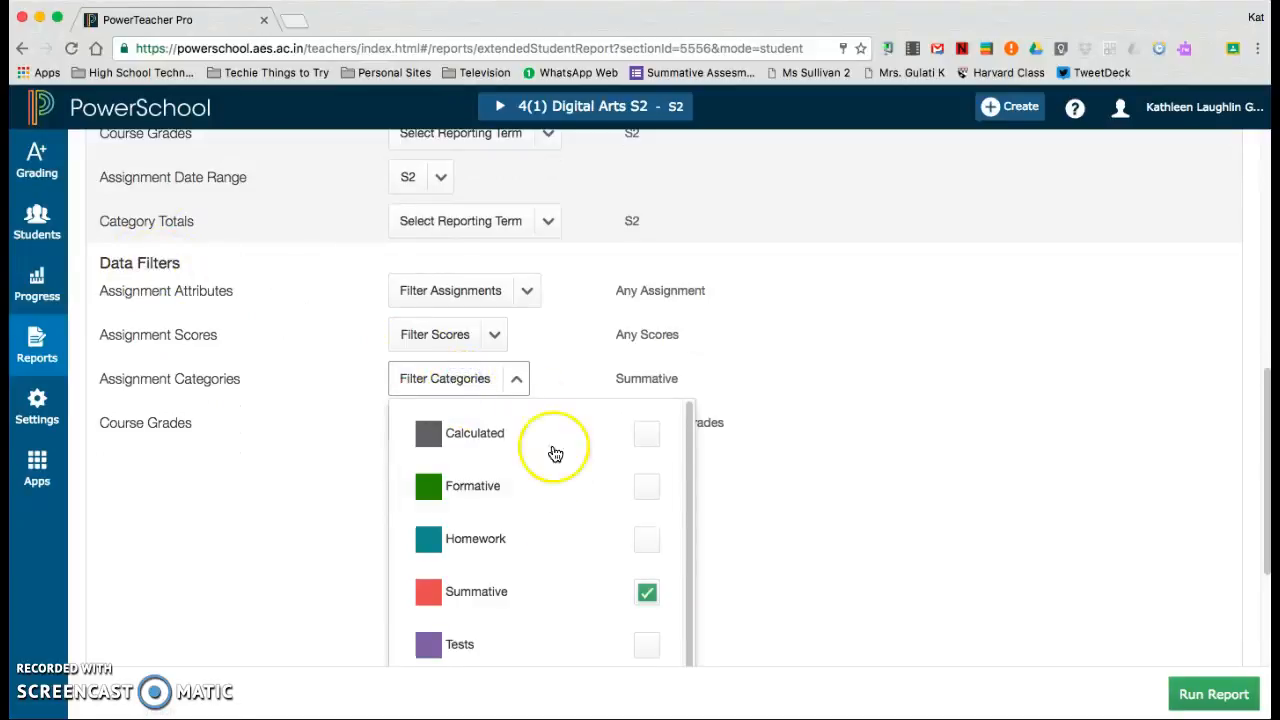
scroll(569, 569, down, 2)
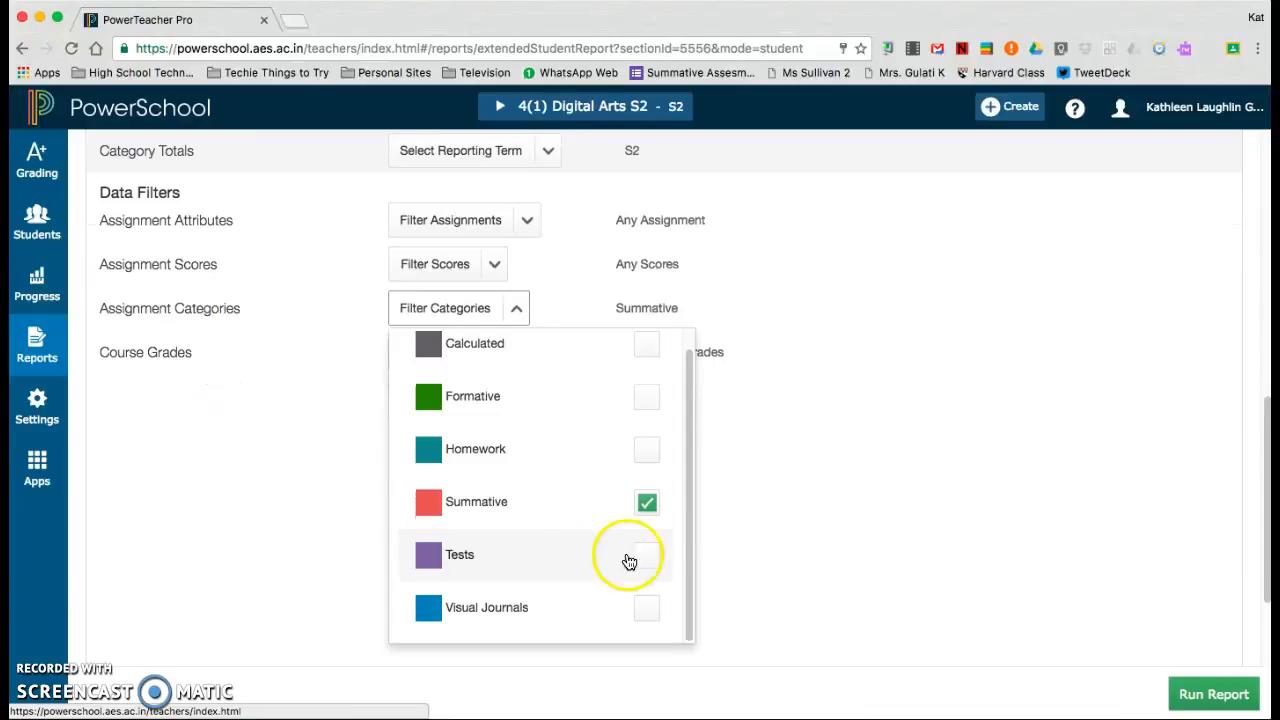
click(784, 491)
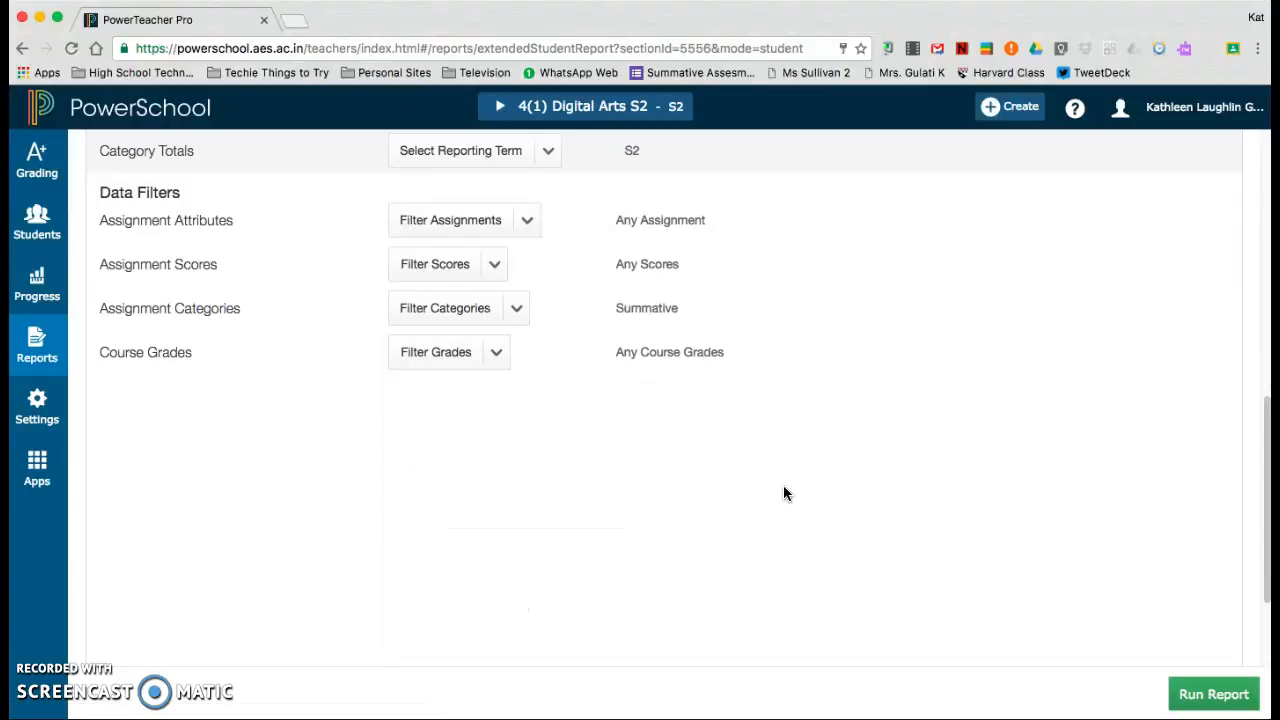
Step: Run the Summative Grade Summary Nov. 4 report and open the downloaded PDF
click(1208, 695)
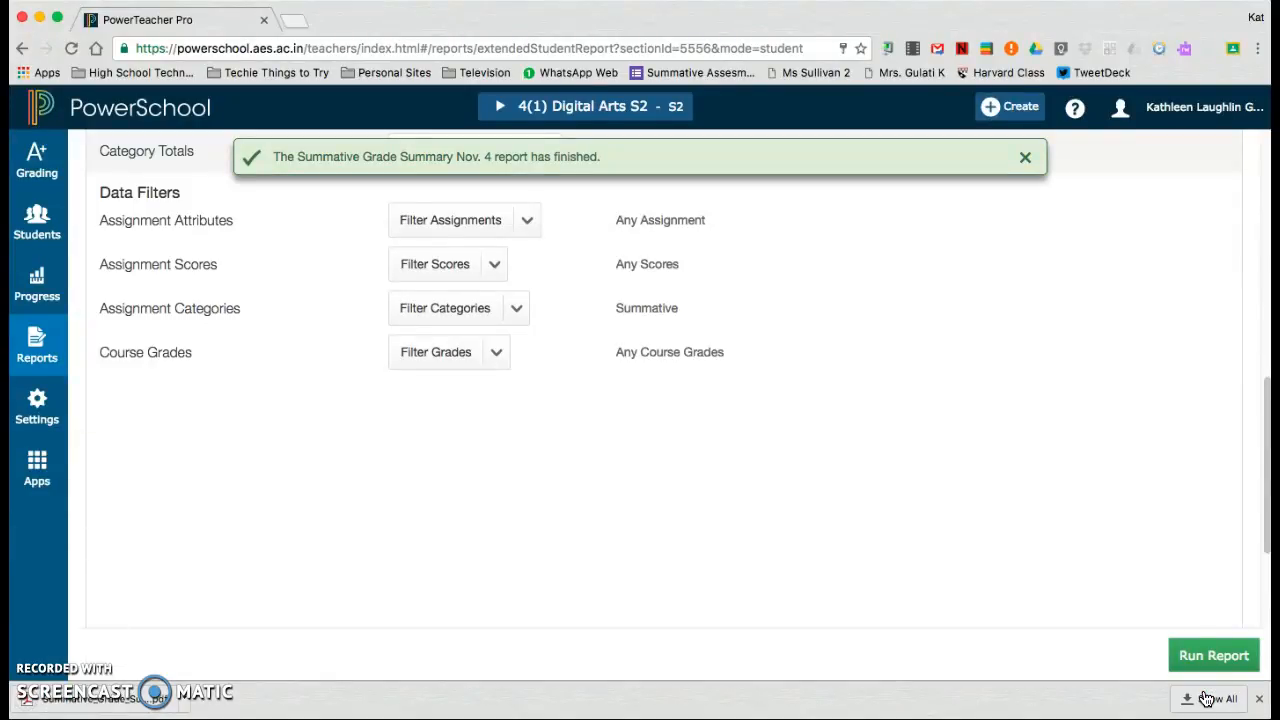
click(113, 704)
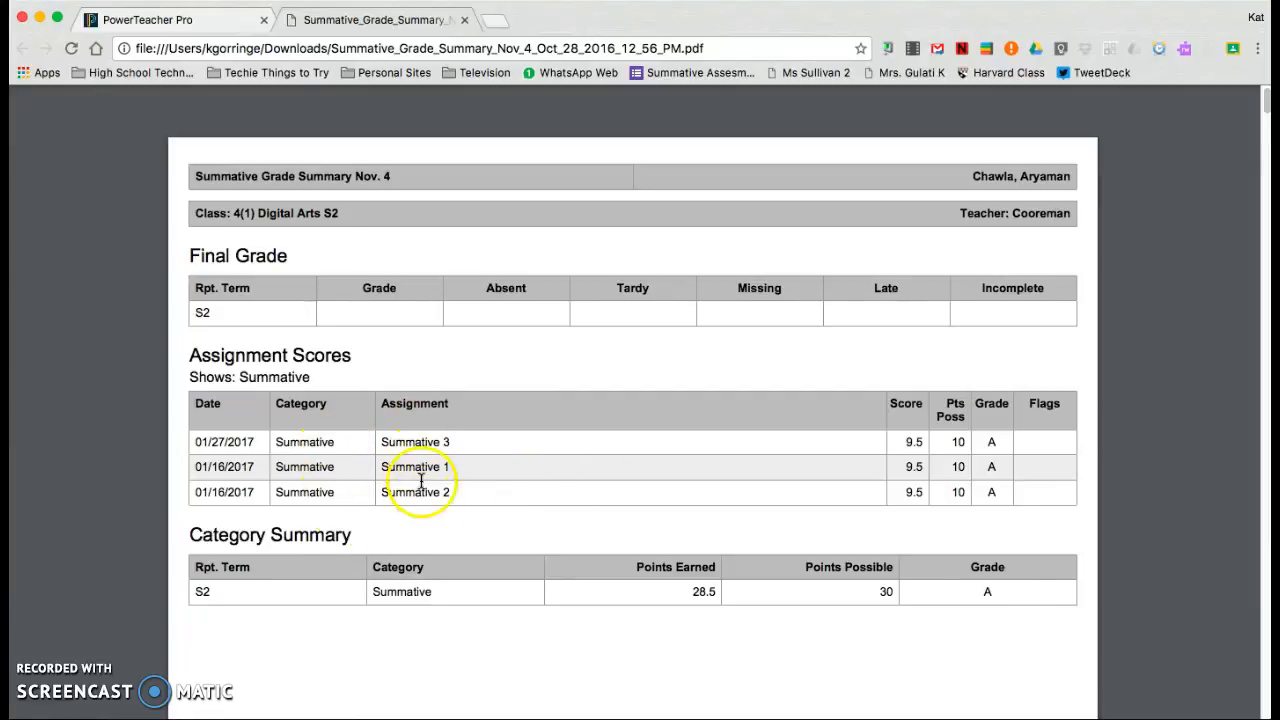
Step: Examine the assignment scores and category summaries on the first few students' pages of the PDF report
scroll(595, 488, down, 1)
scroll(595, 488, down, 4)
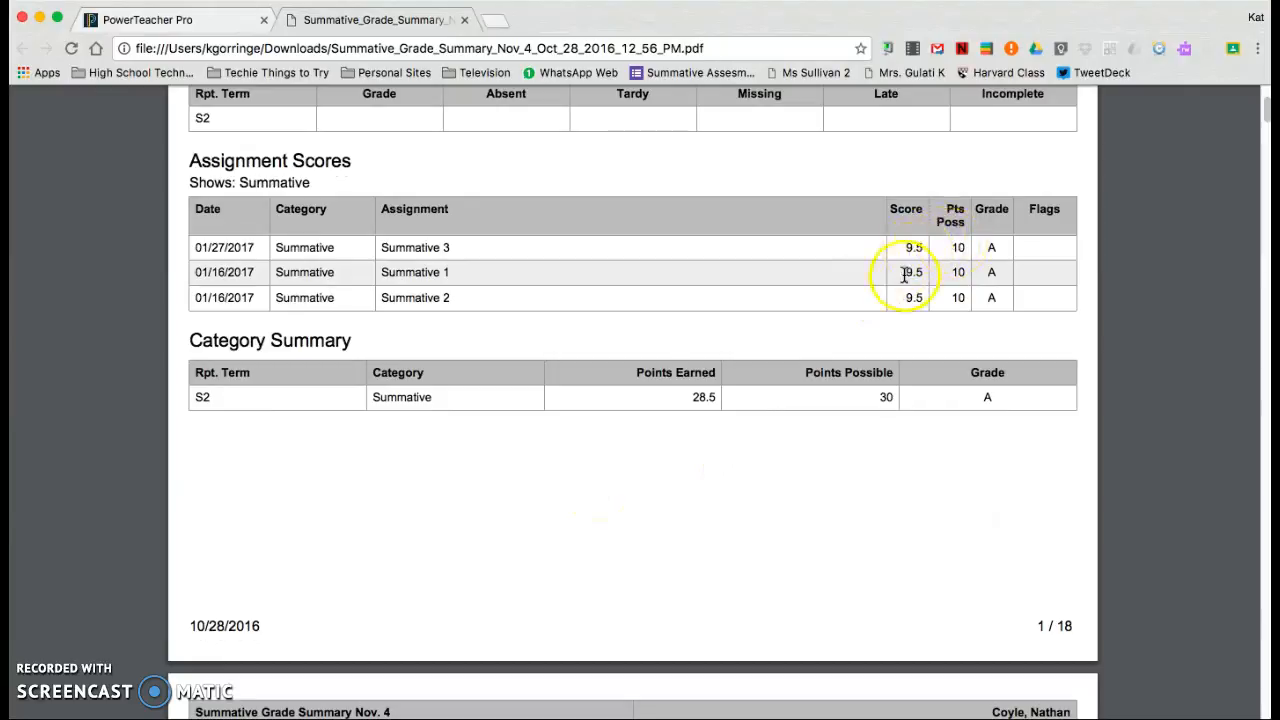
scroll(635, 567, down, 2)
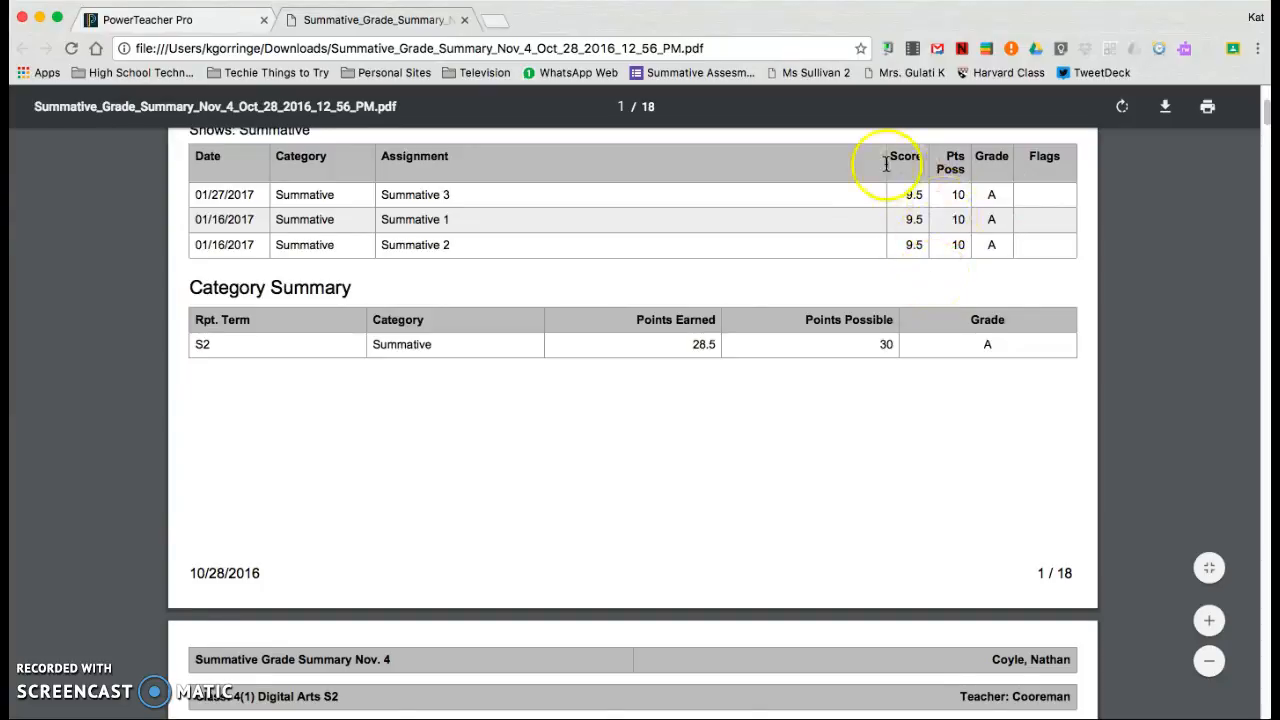
scroll(614, 337, down, 1)
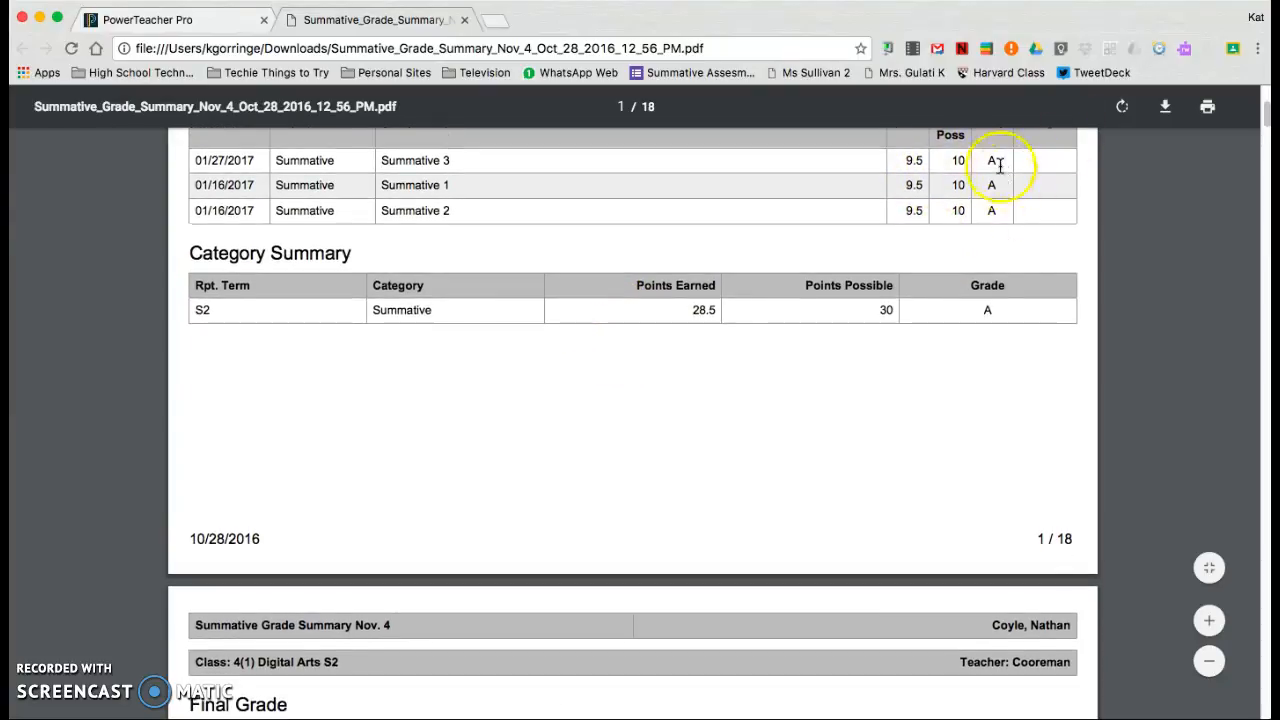
scroll(557, 420, down, 7)
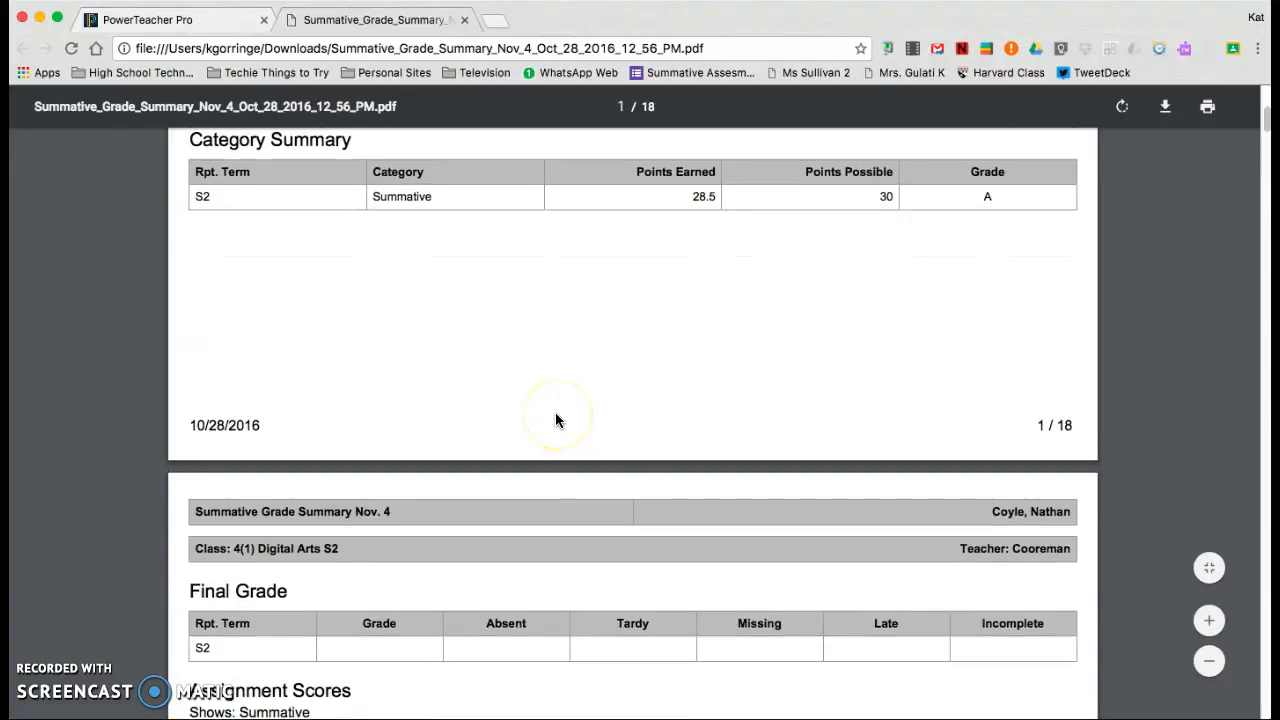
scroll(557, 420, down, 5)
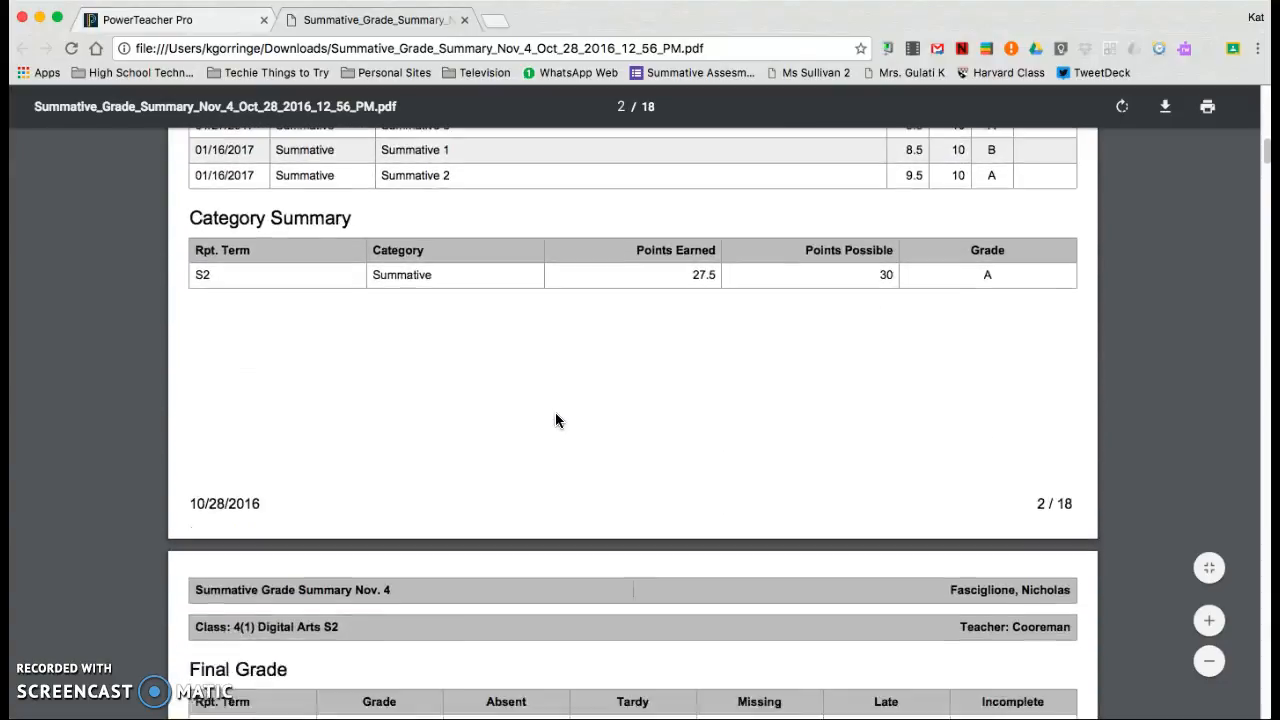
scroll(557, 420, down, 2)
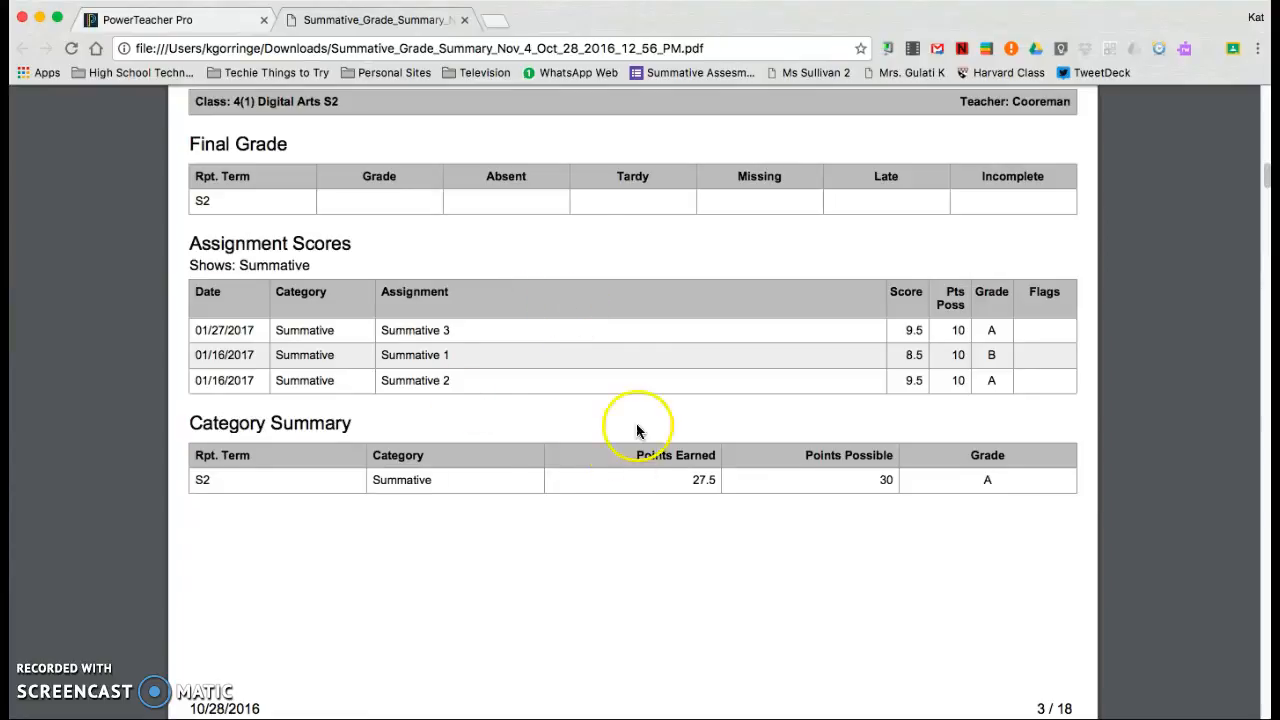
click(414, 209)
scroll(414, 210, up, 15)
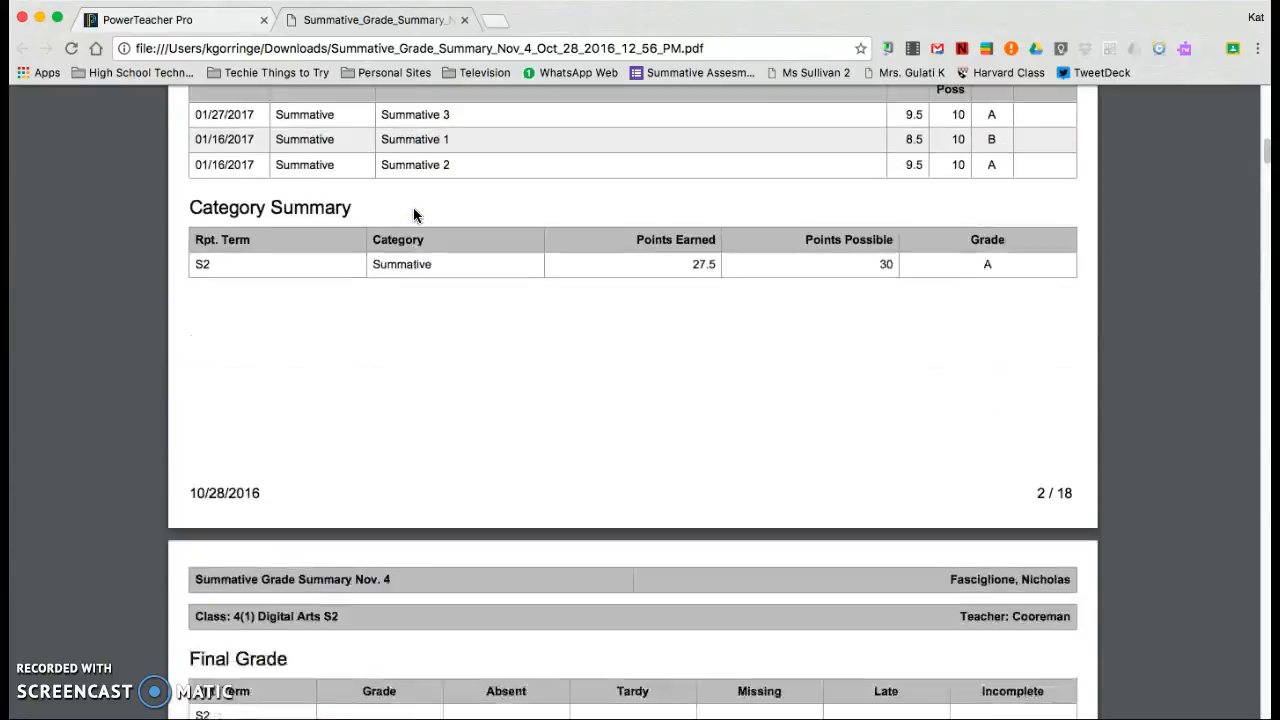
scroll(414, 210, up, 5)
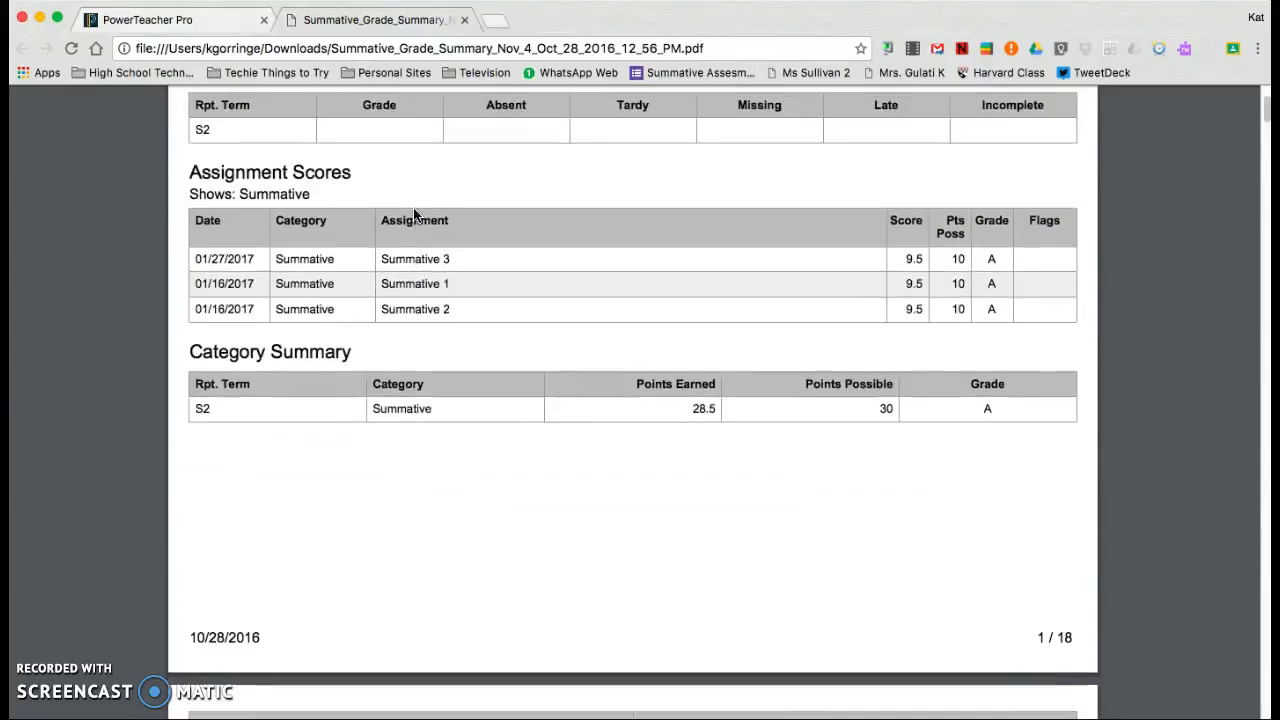
Step: Return to PowerTeacher Pro and display the available reports, followed by the assignment and grade views for grading
click(183, 24)
click(51, 346)
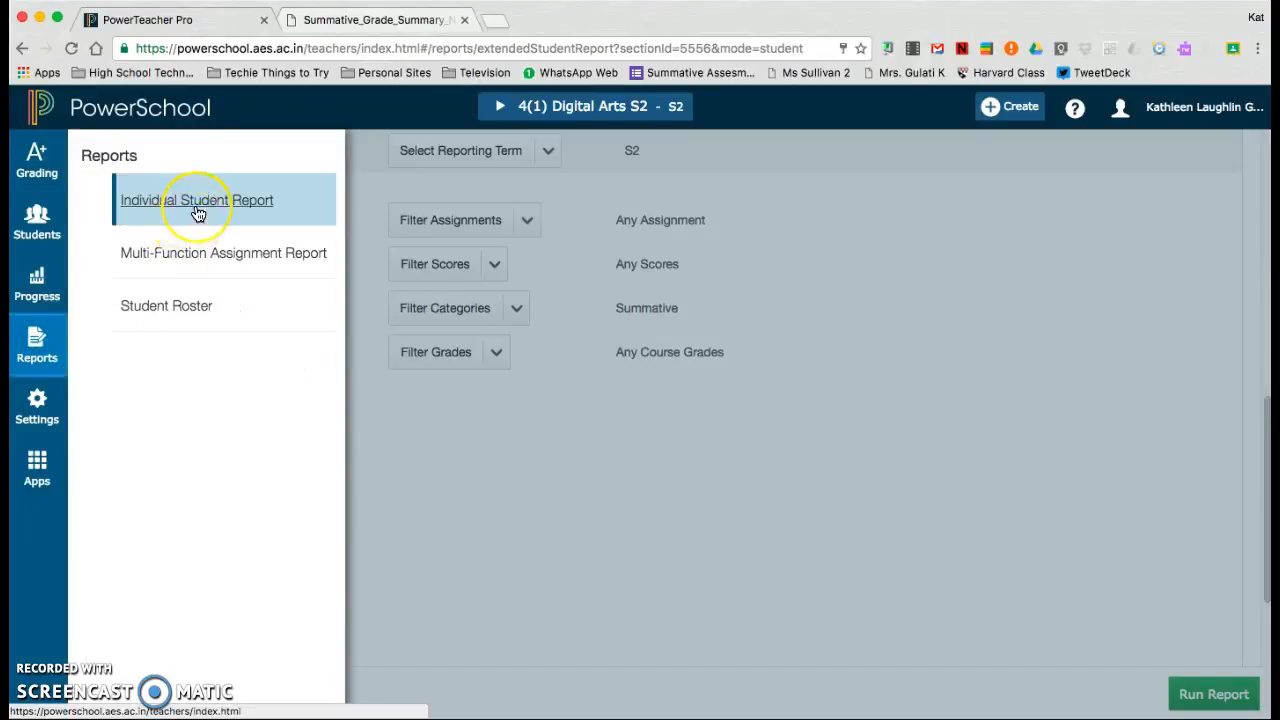
click(36, 160)
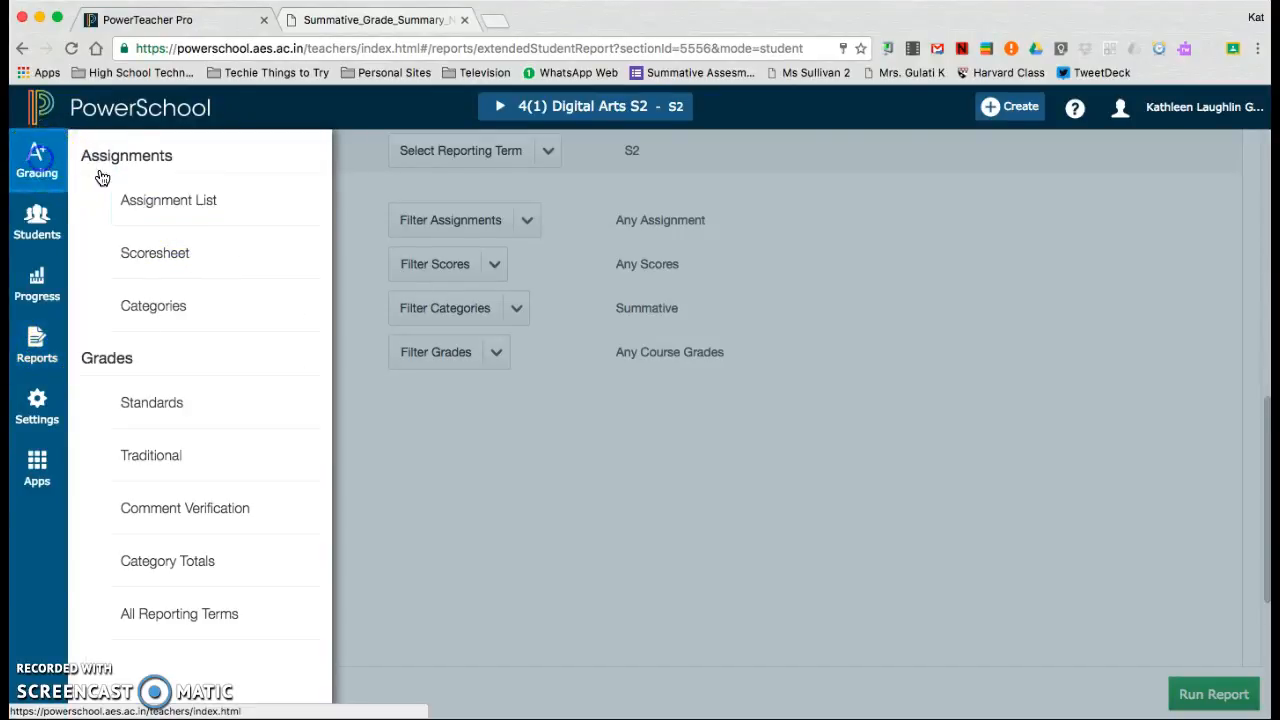